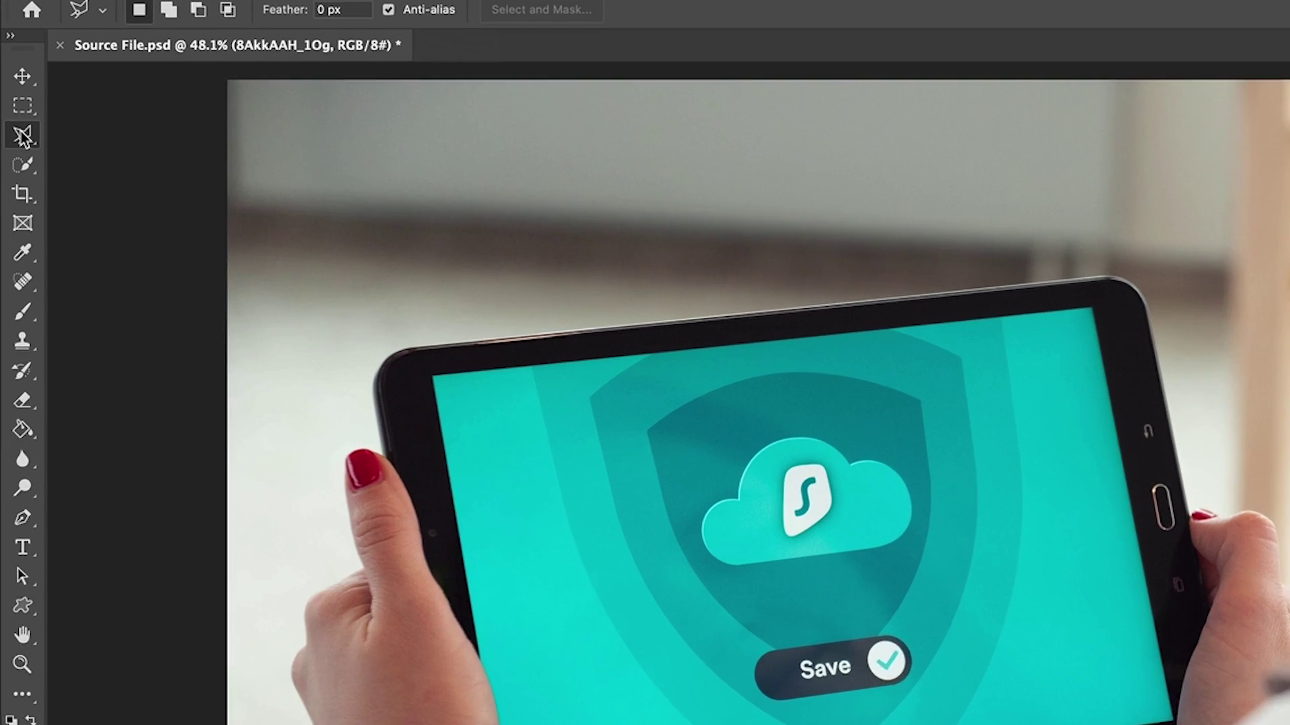
Trace the tablet screen's four corners with the Polygonal Lasso Tool into a closed straight-edged selection.
{"action": "left_click", "coordinate": [14, 132]}
{"action": "left_click", "coordinate": [210, 191]}
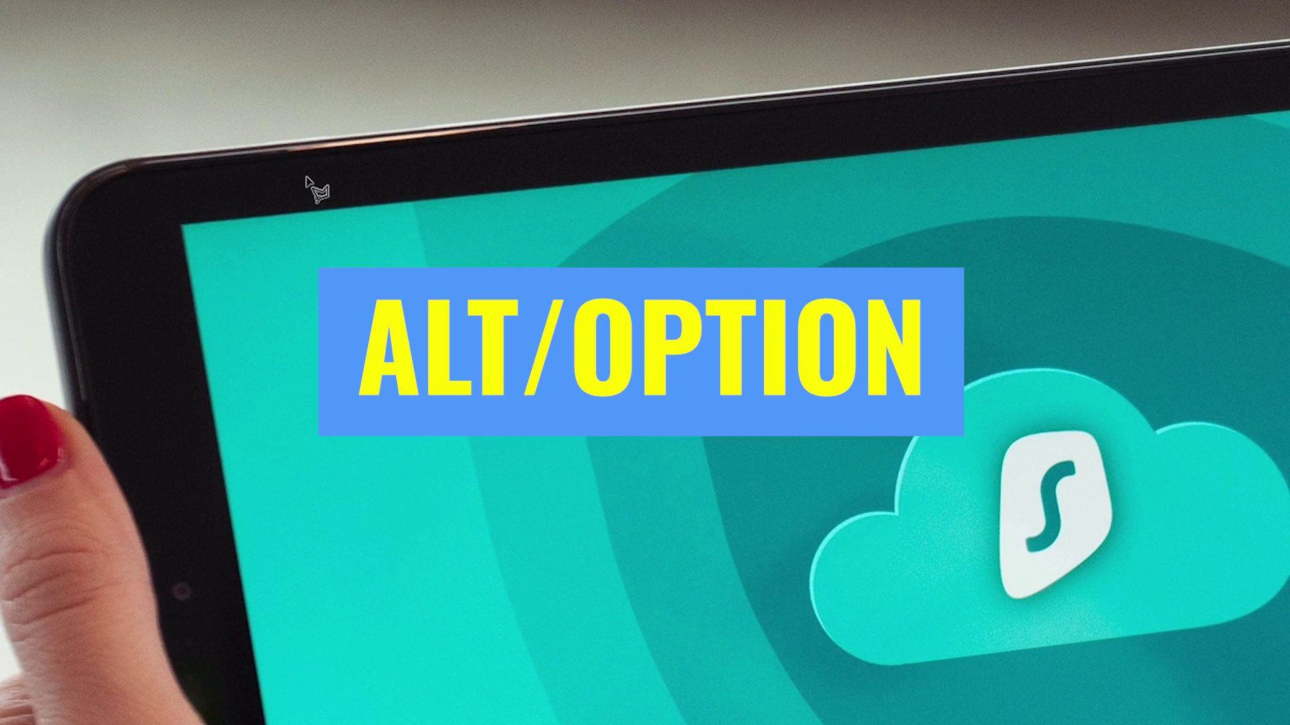
{"action": "scroll", "coordinate": [307, 182], "scroll_direction": "up", "scroll_amount": 2}
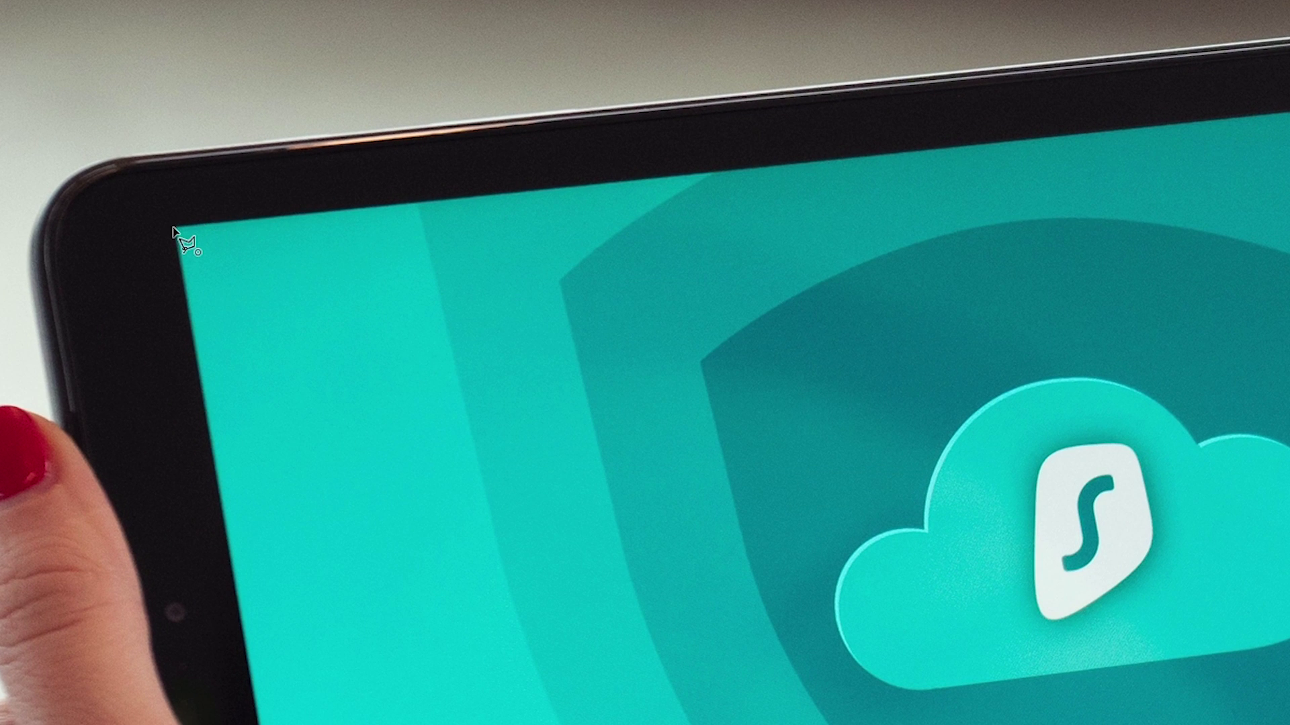
{"action": "key", "text": "space"}
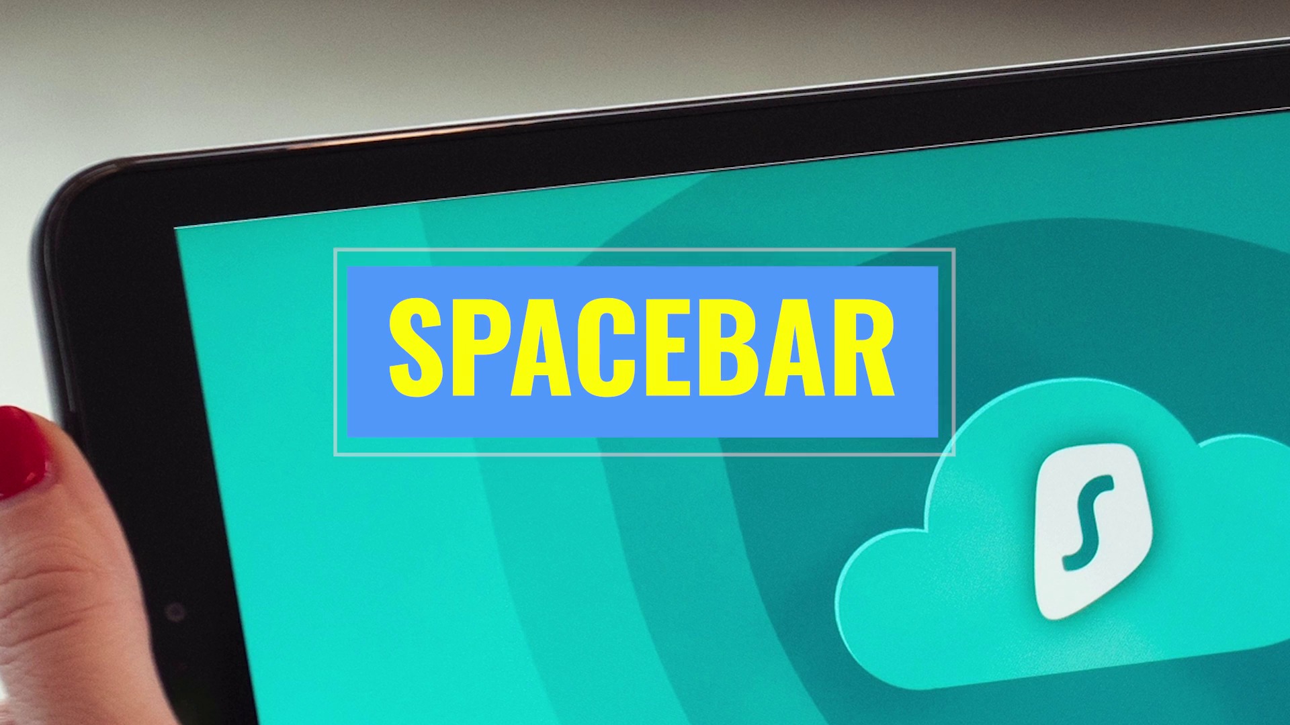
{"action": "left_click_drag", "start_coordinate": [1283, 74], "coordinate": [1058, 50]}
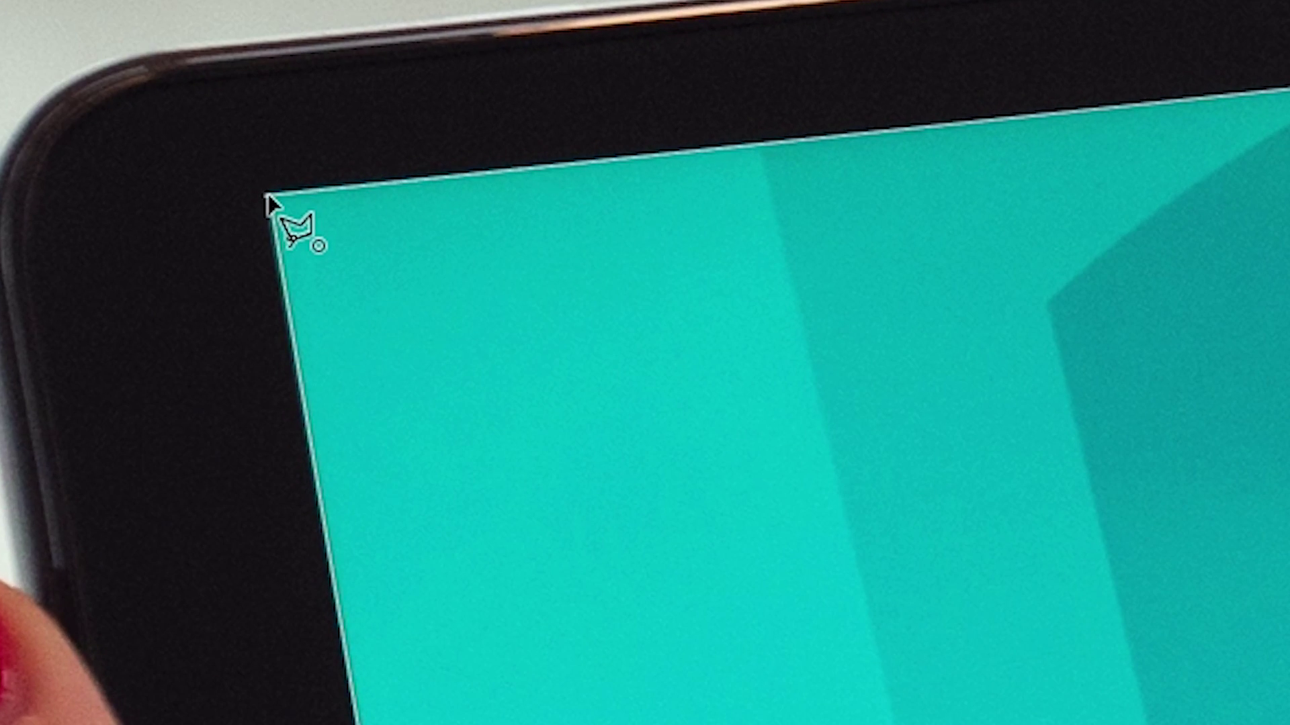
{"action": "left_click", "coordinate": [268, 193]}
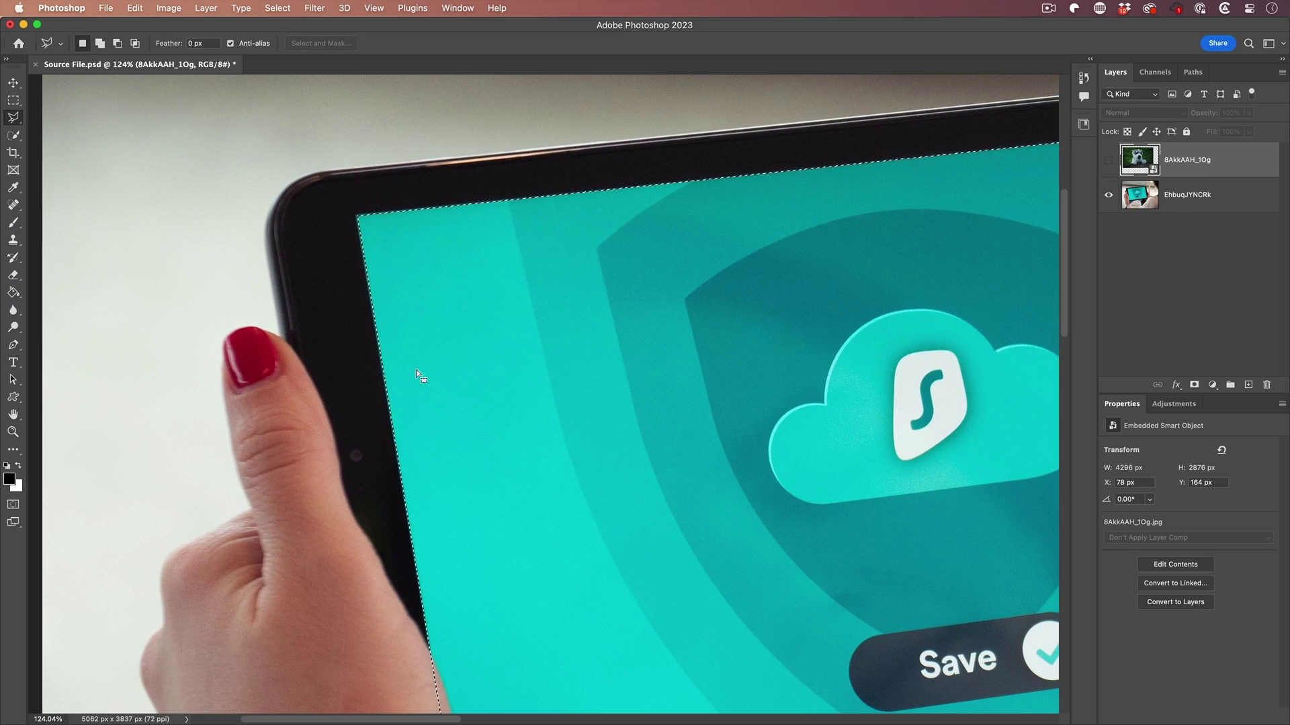
{"action": "left_click_drag", "start_coordinate": [478, 442], "coordinate": [449, 291]}
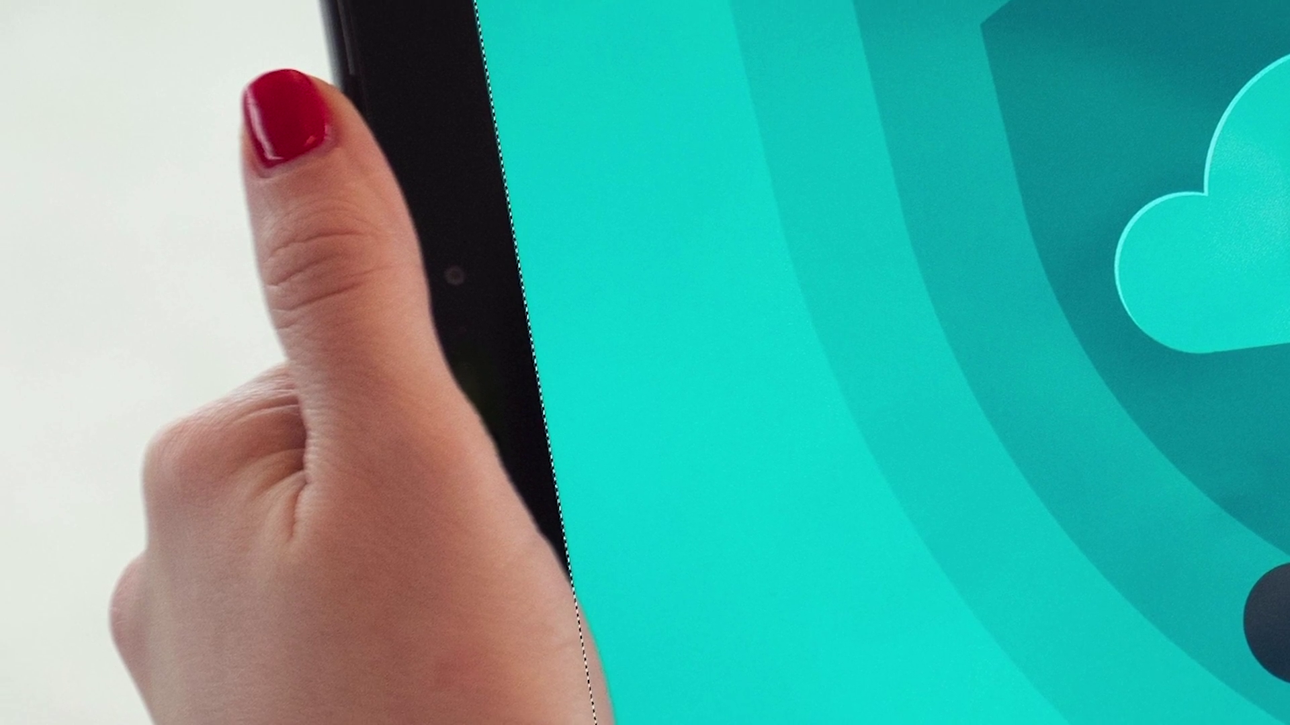
Switch to the Quick Selection Tool to subtract the woman's thumb from the screen selection.
{"action": "right_click", "coordinate": [22, 98]}
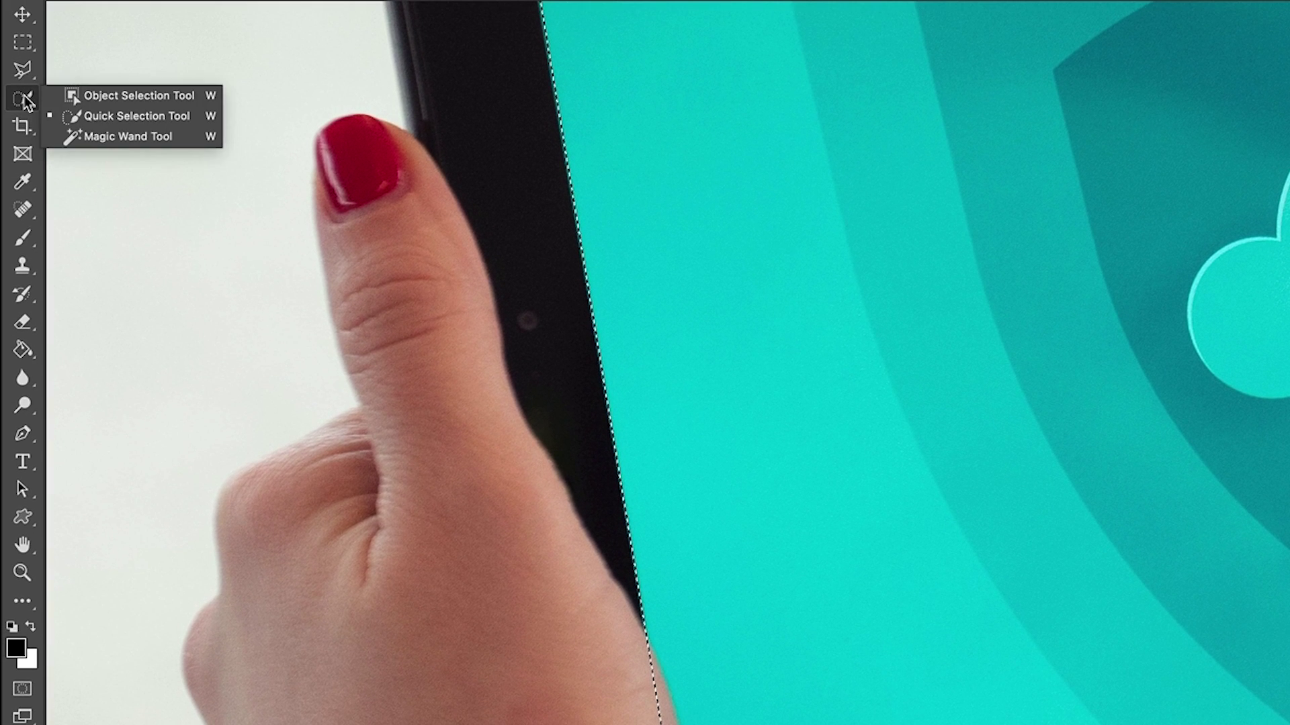
{"action": "left_click", "coordinate": [100, 112]}
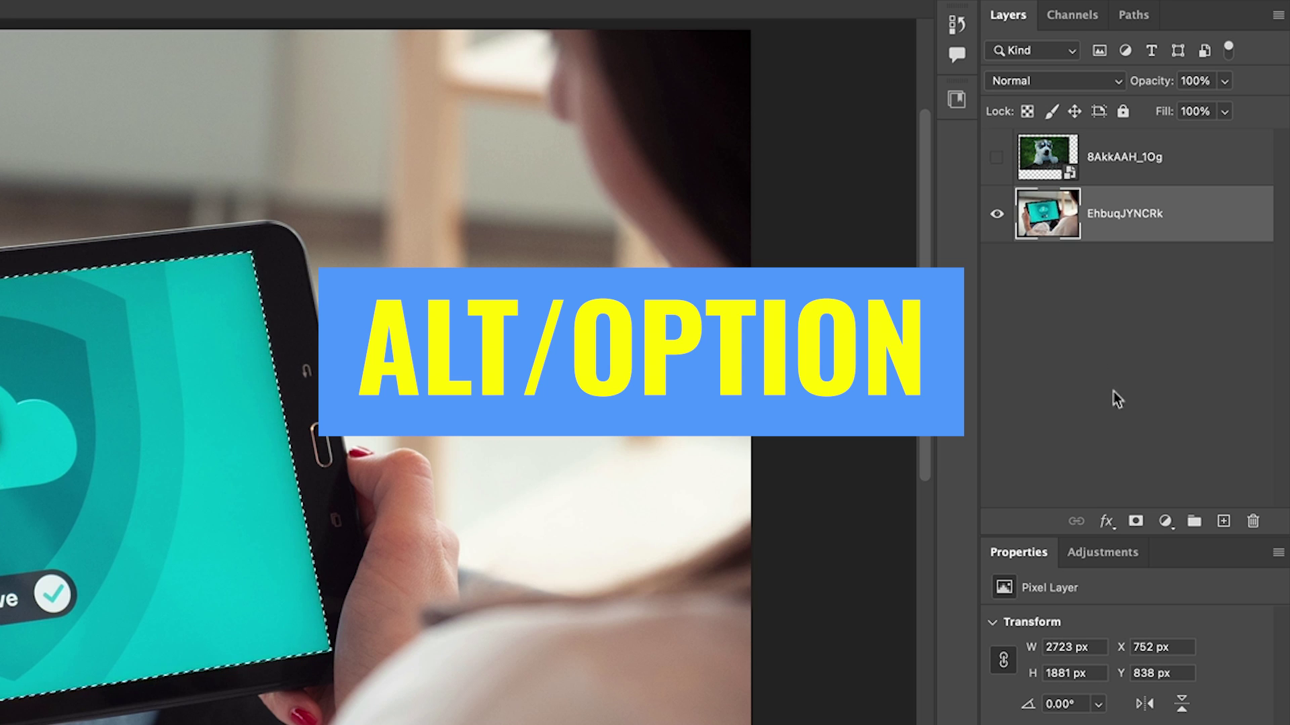
Mask the screen out of EhbuqJYNCRk with an inverted layer mask and show the 8AkkAAH_1Og husky layer.
{"action": "left_click", "coordinate": [1135, 522], "text": "alt"}
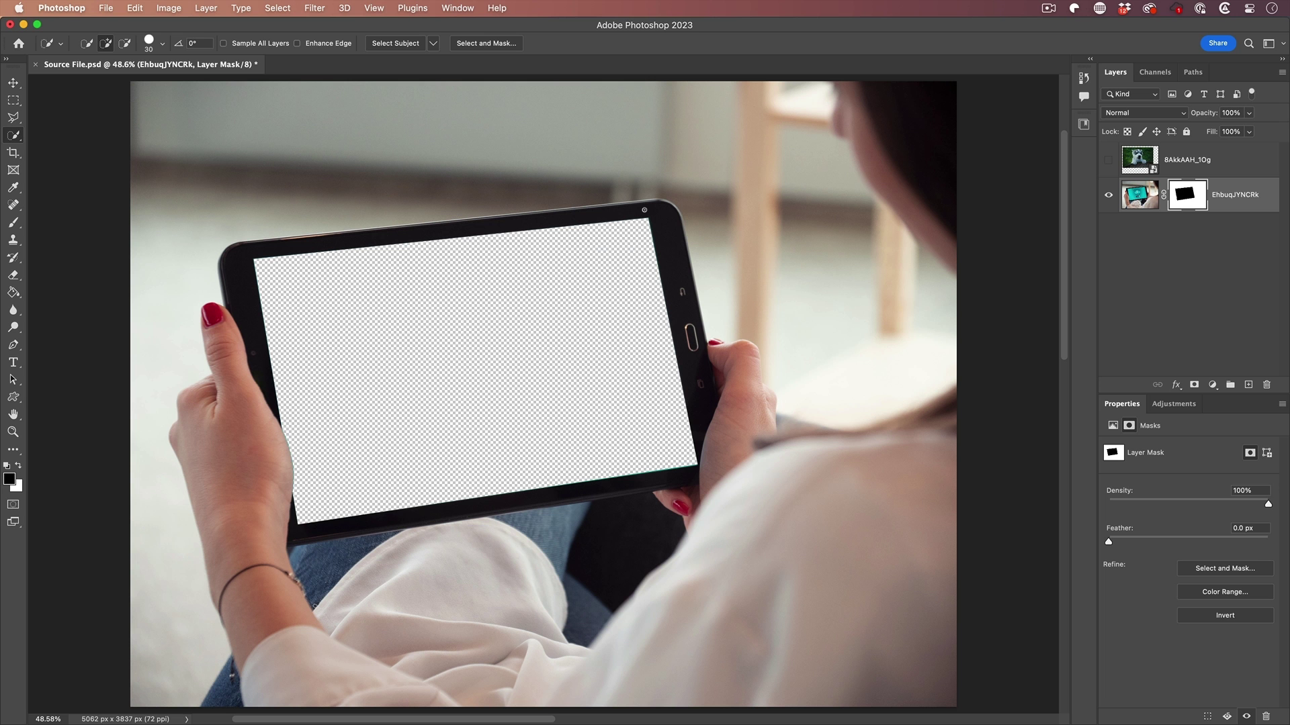
{"action": "left_click", "coordinate": [1109, 160]}
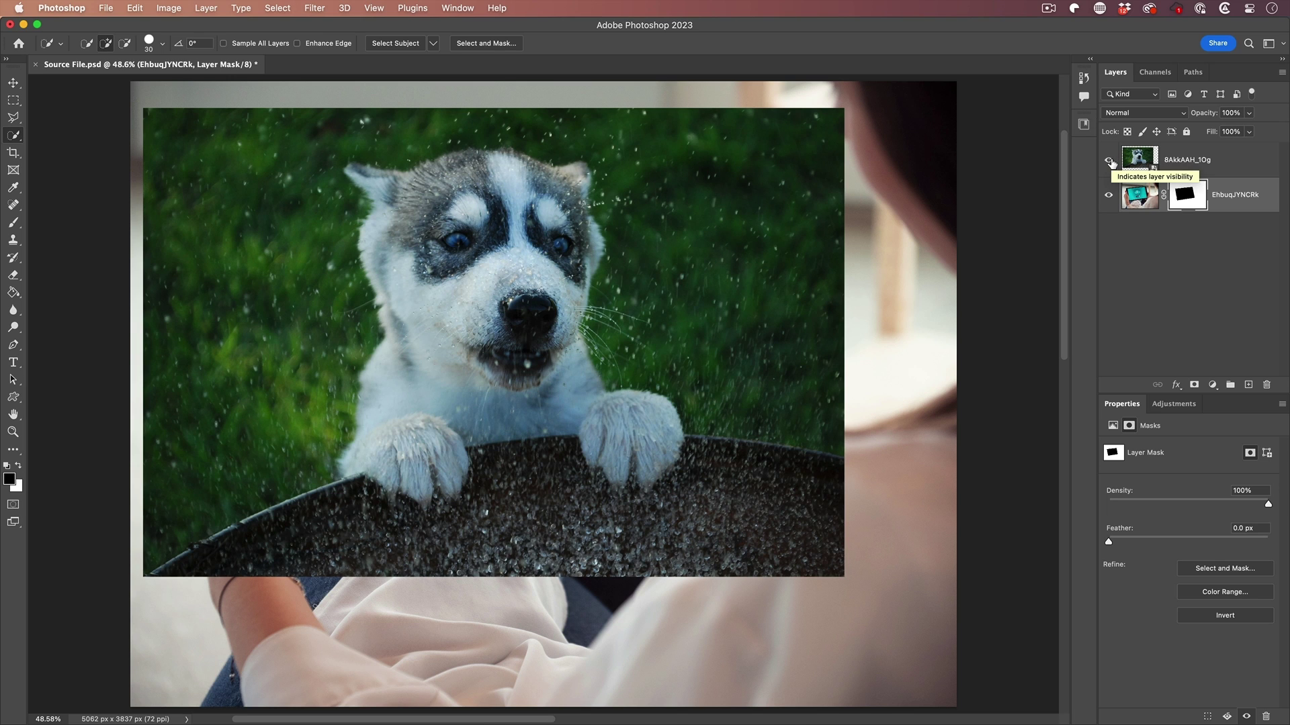
Expand the dock to show the Libraries and History panels, then paste the dog photo into Source File.psd.
{"action": "left_click", "coordinate": [1083, 125]}
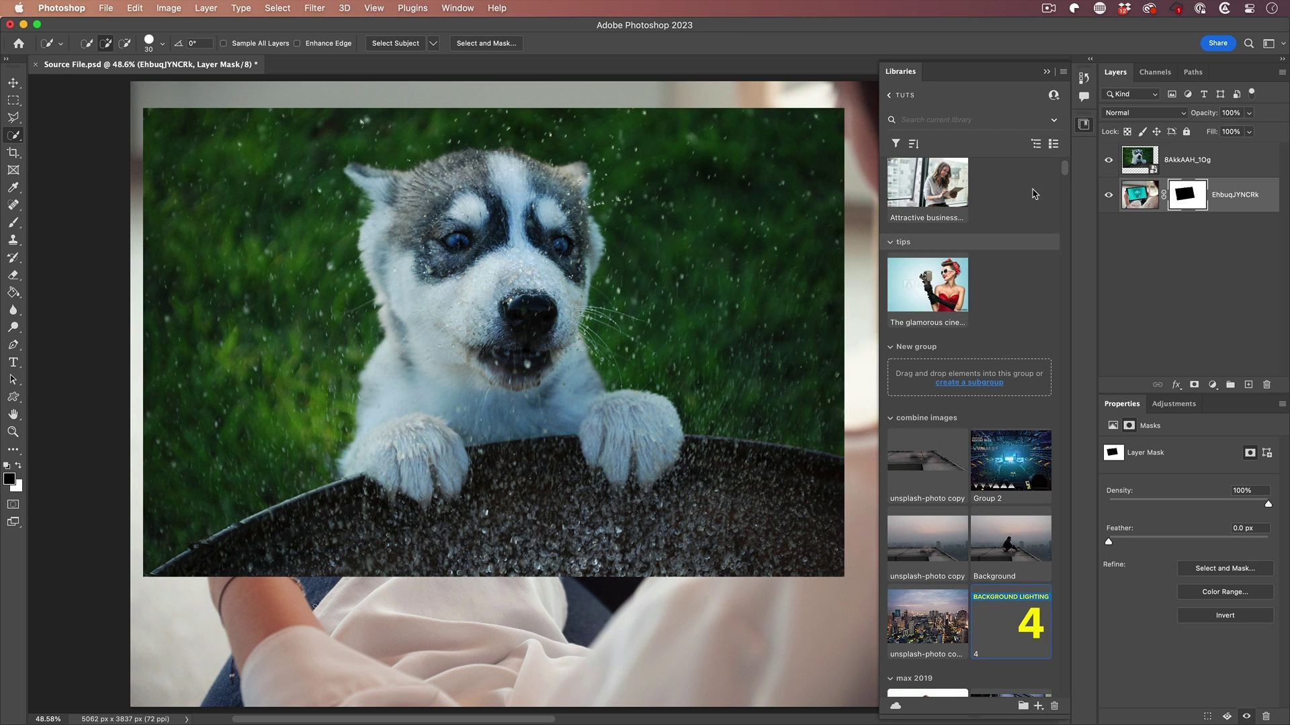
{"action": "left_click", "coordinate": [1091, 61]}
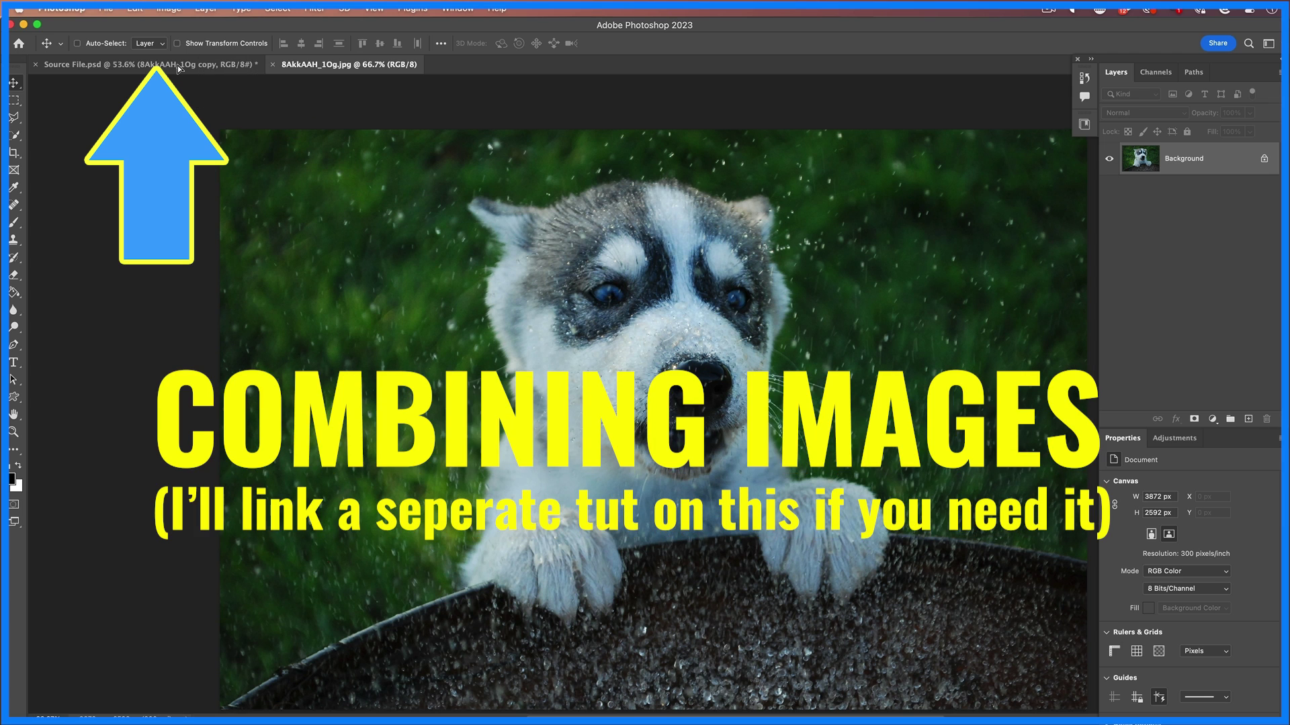
{"action": "left_click", "coordinate": [179, 67]}
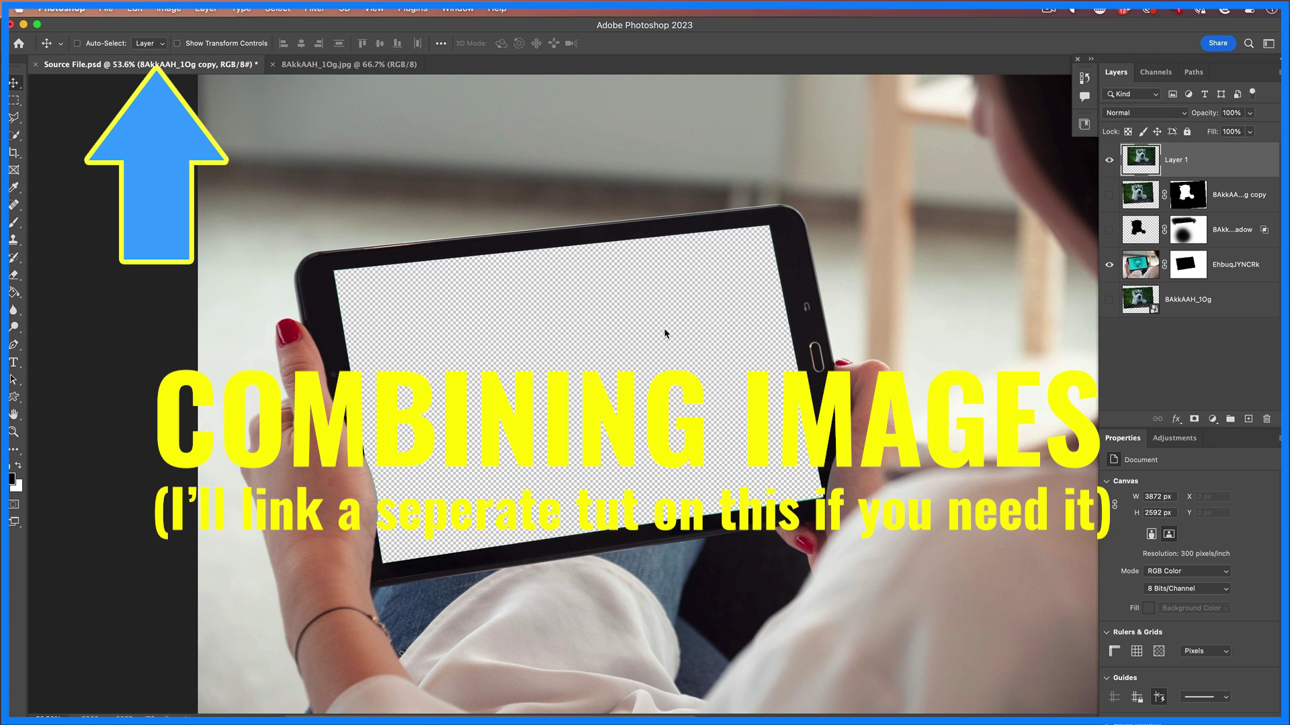
{"action": "key", "text": "super+v"}
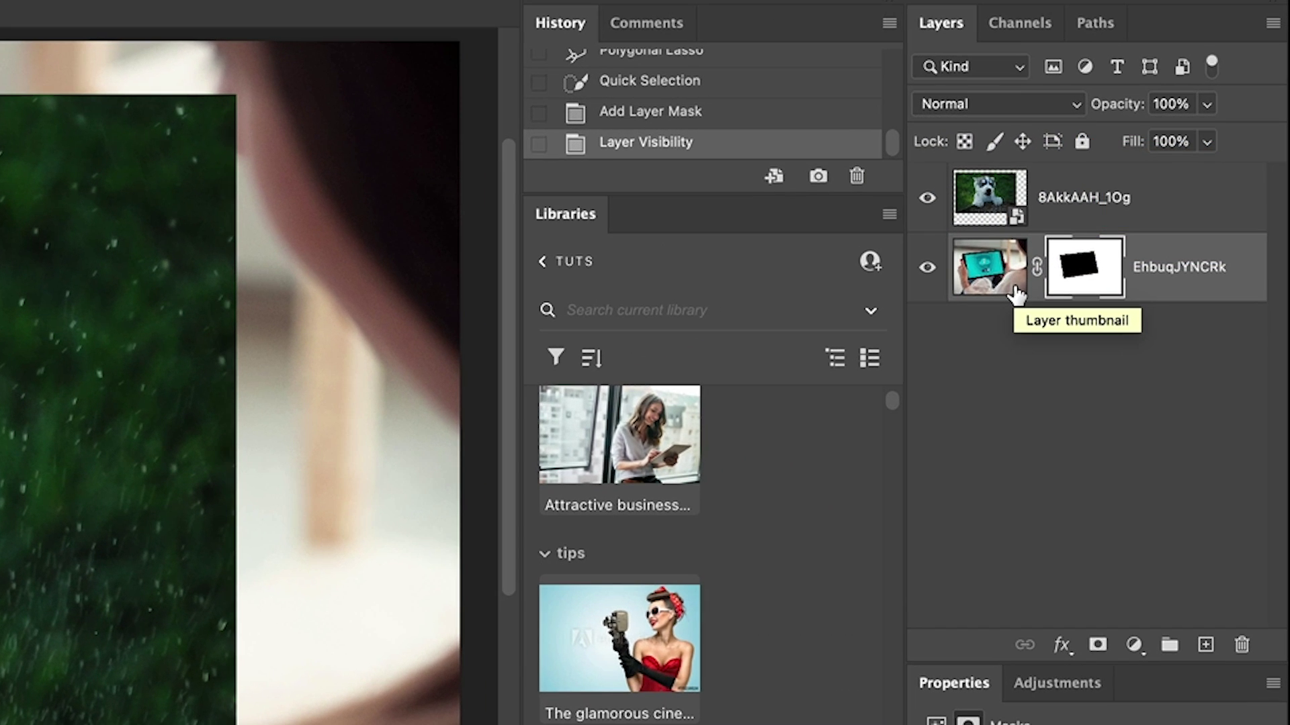
On the husky layer, run Select Subject with Cloud (Detailed results) processing to outline the puppy.
{"action": "left_click", "coordinate": [984, 199]}
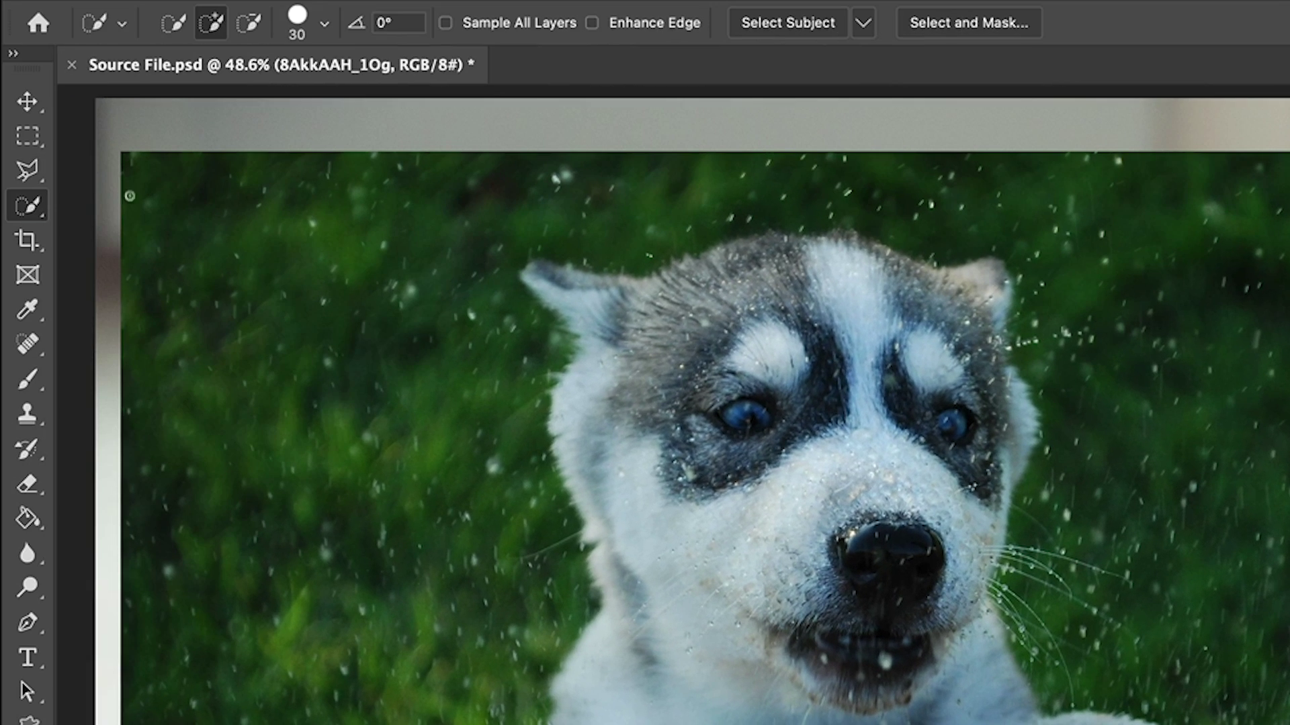
{"action": "right_click", "coordinate": [32, 208]}
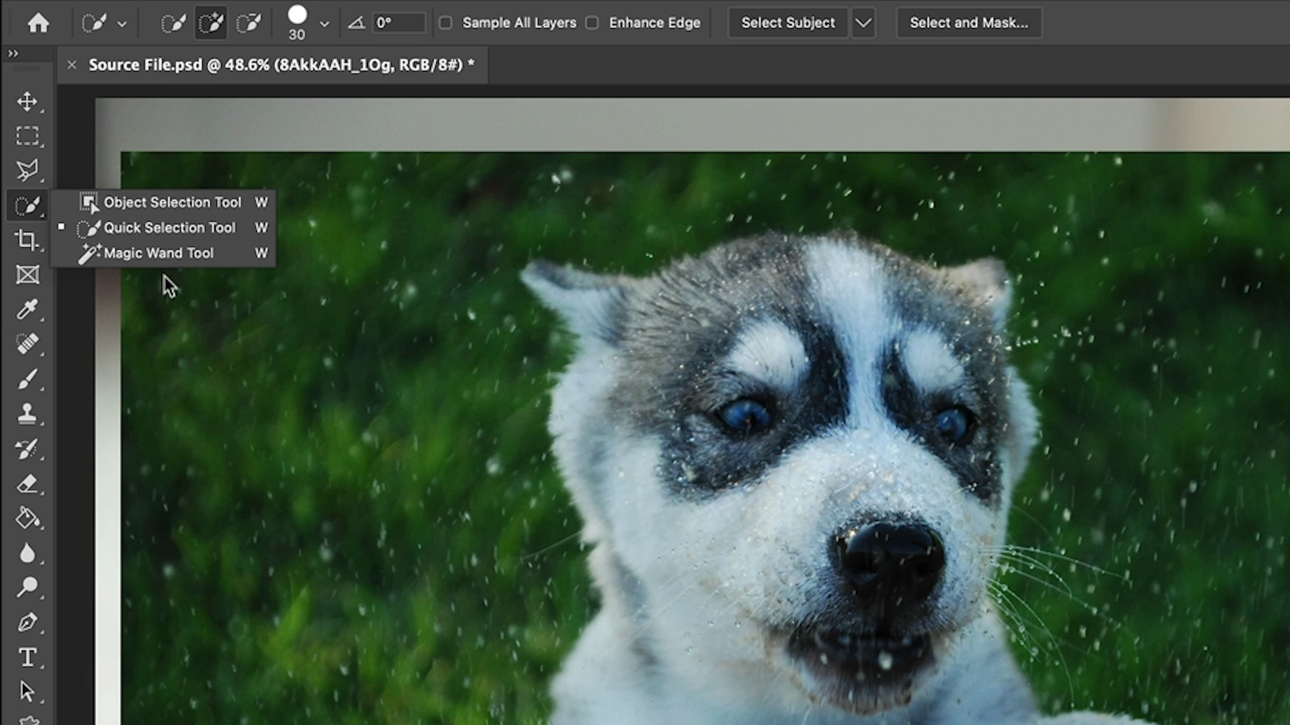
{"action": "left_click", "coordinate": [173, 231]}
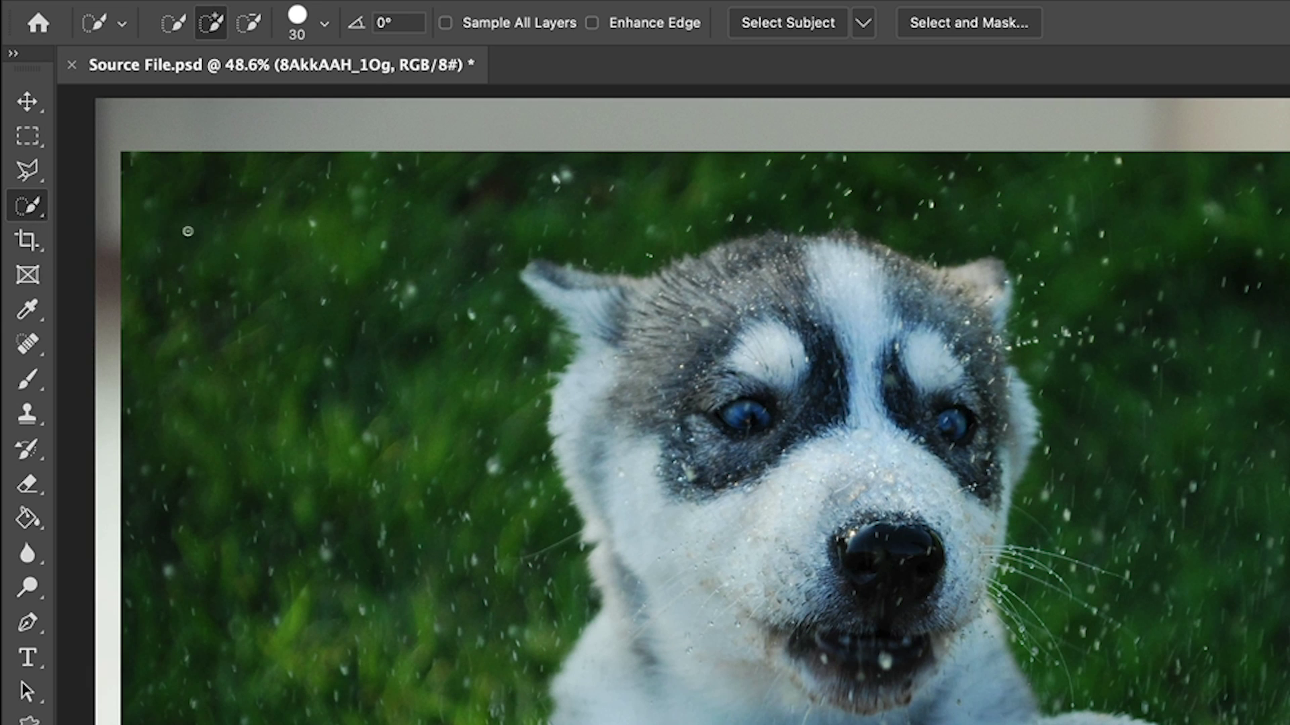
{"action": "left_click", "coordinate": [865, 28]}
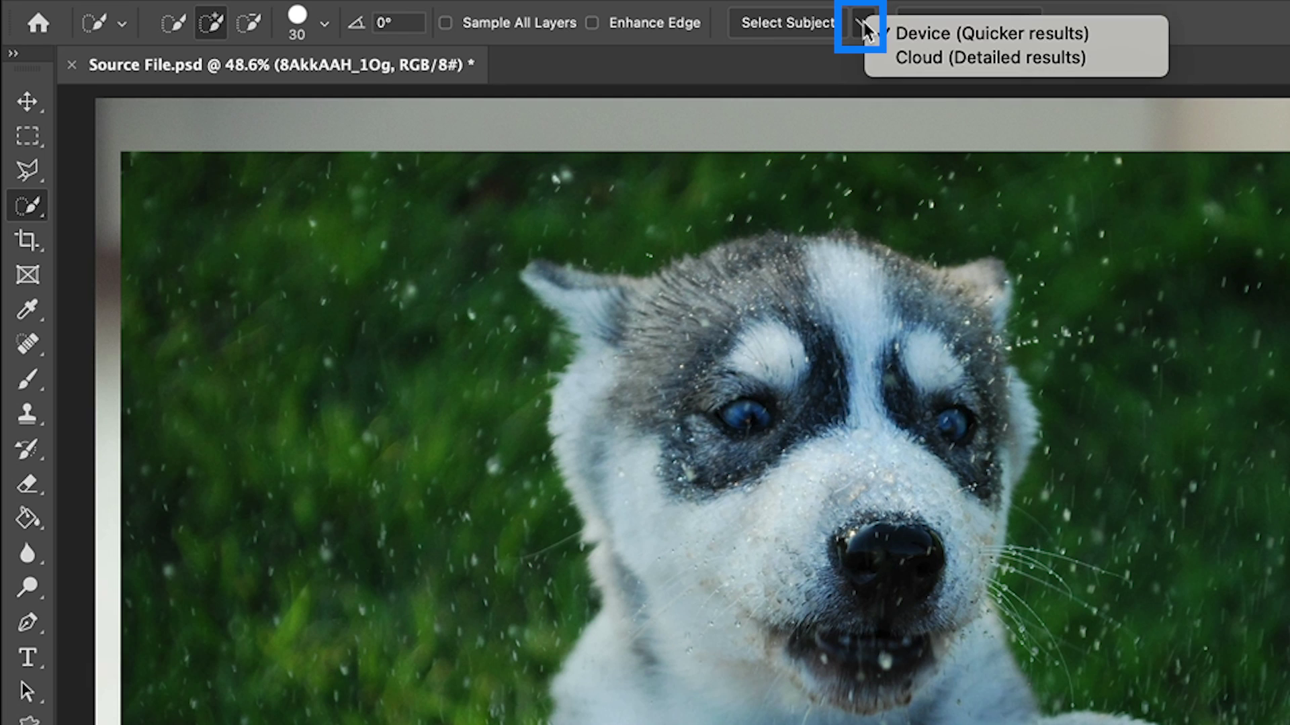
{"action": "left_click", "coordinate": [930, 59]}
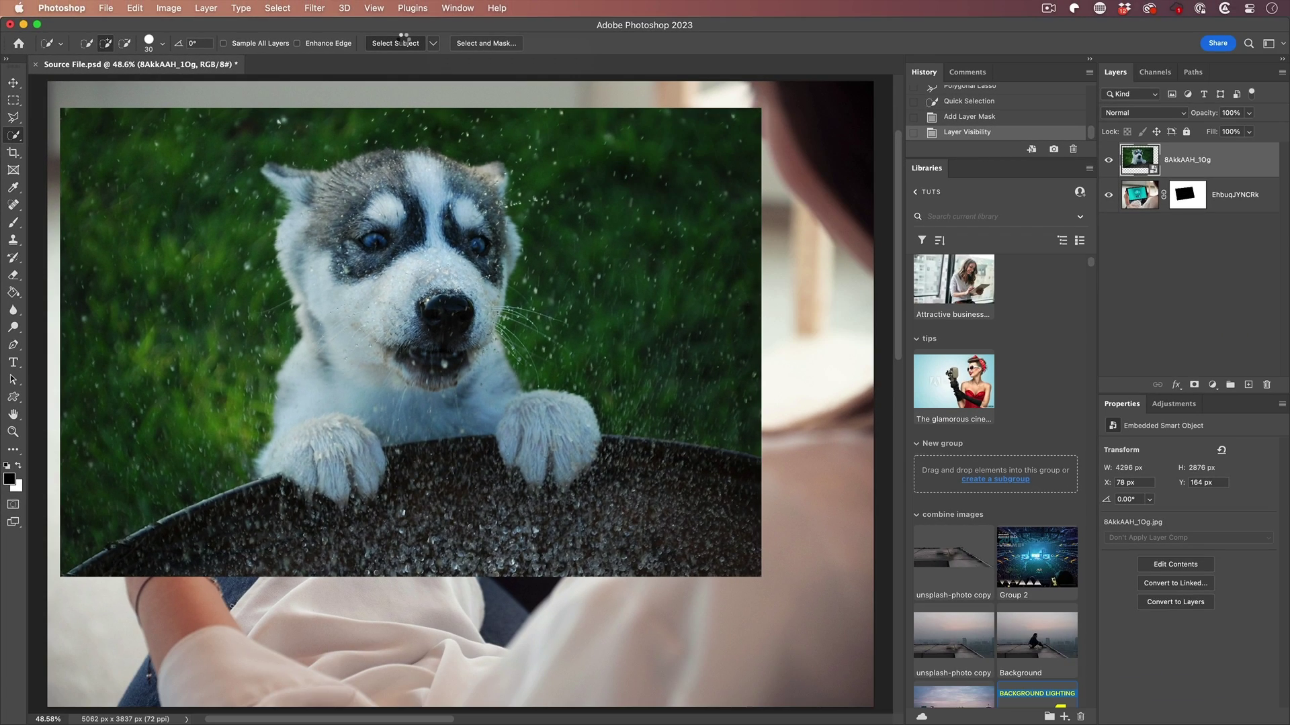
{"action": "left_click", "coordinate": [404, 43]}
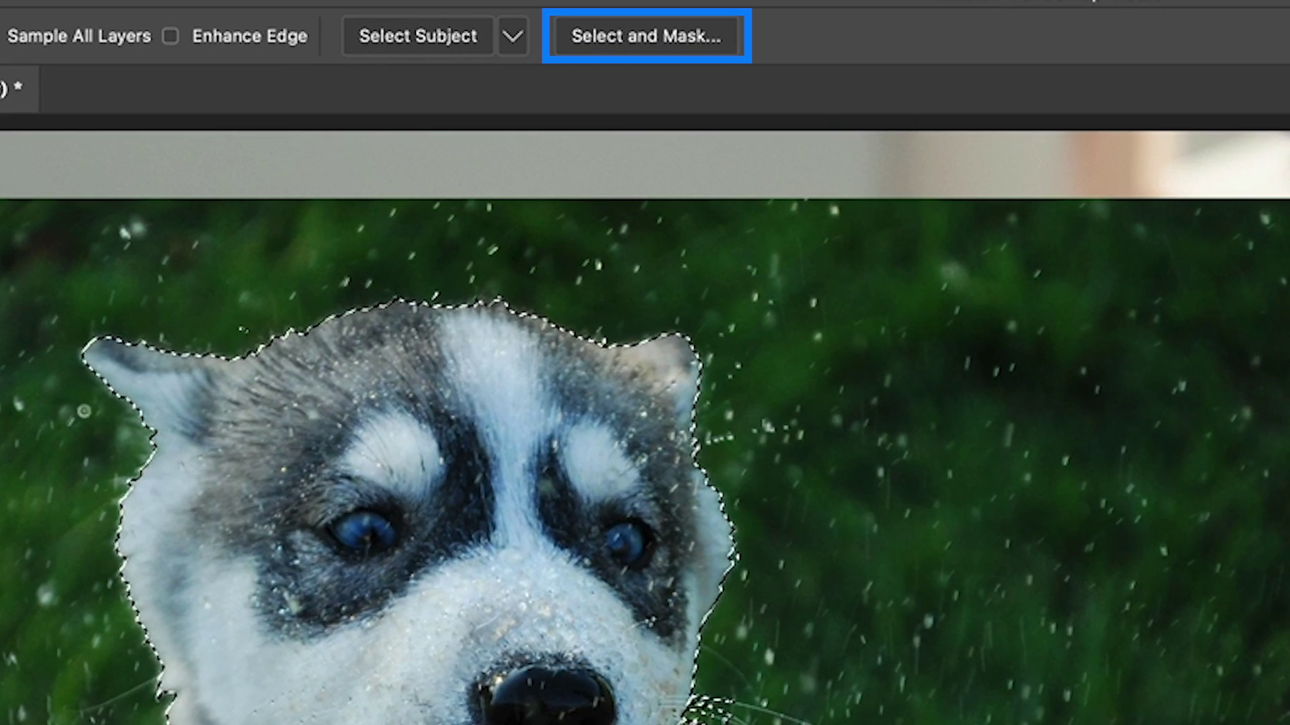
In Select and Mask, enable Decontaminate Colors and output to New Layer with Layer Mask.
{"action": "left_click", "coordinate": [622, 37]}
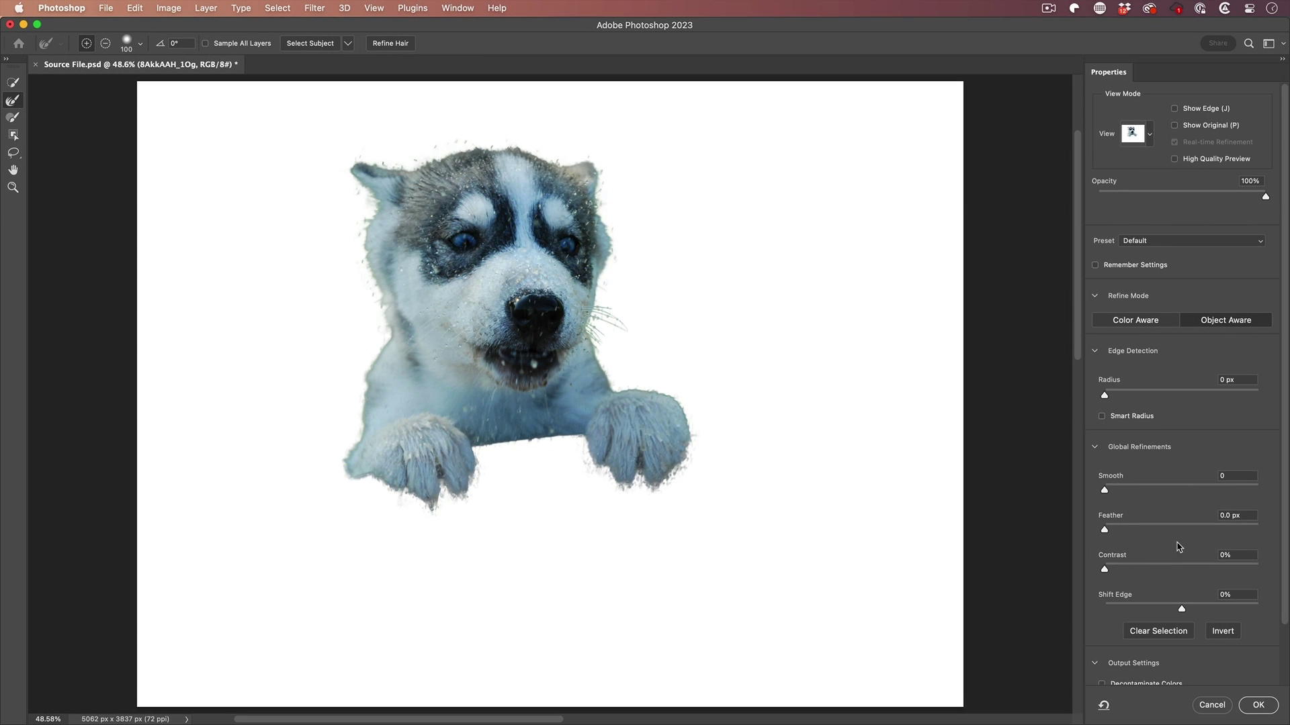
{"action": "scroll", "coordinate": [1177, 547], "scroll_direction": "down", "scroll_amount": 2}
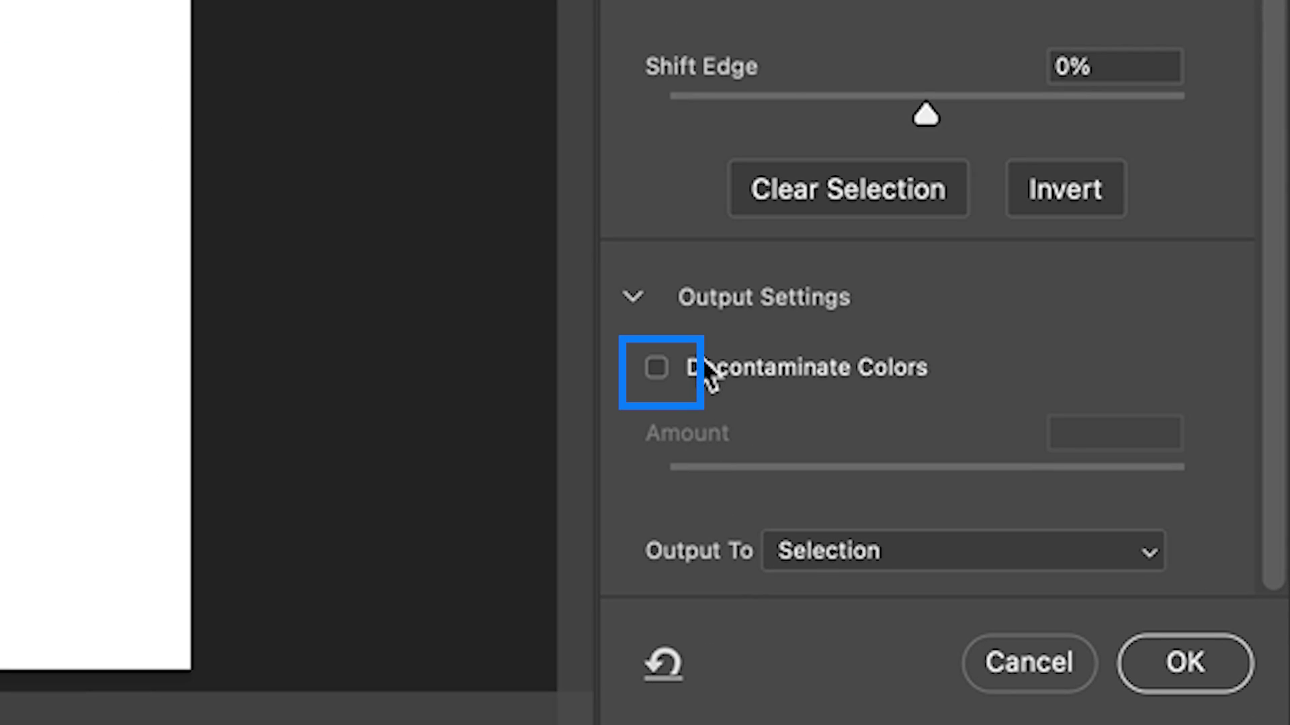
{"action": "left_click", "coordinate": [1115, 617]}
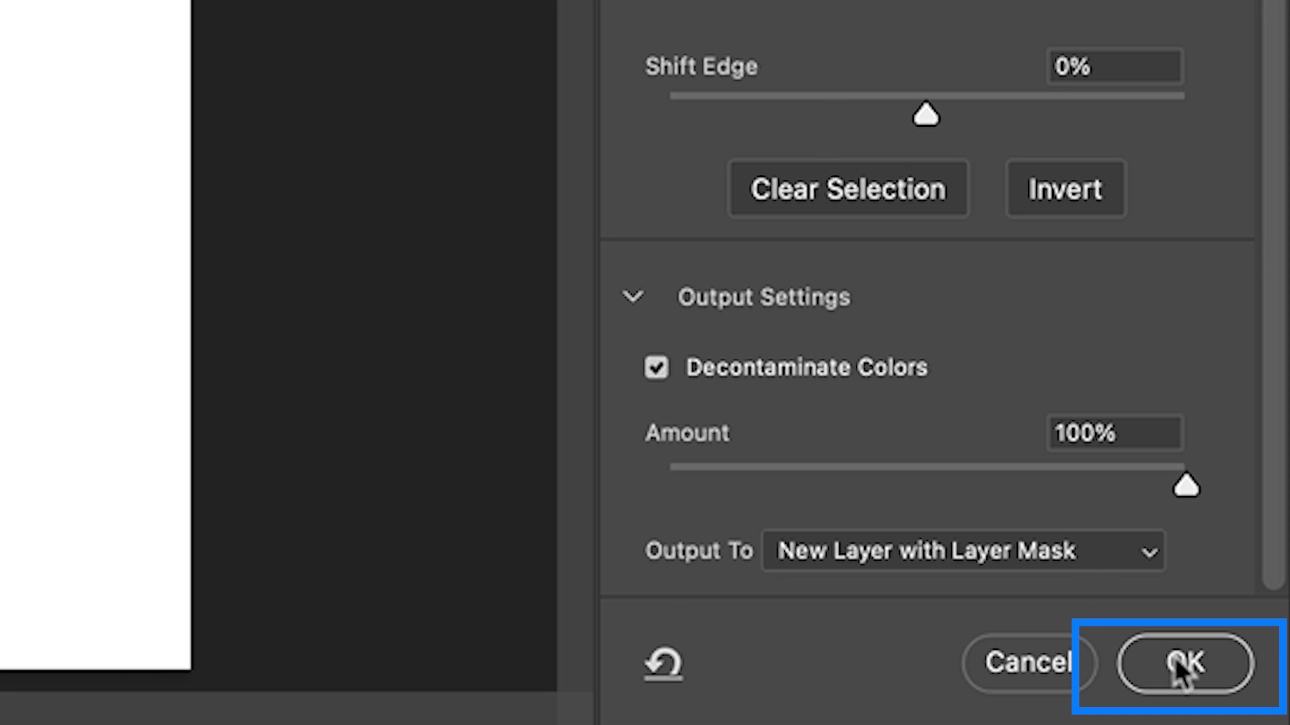
{"action": "left_click", "coordinate": [1192, 666]}
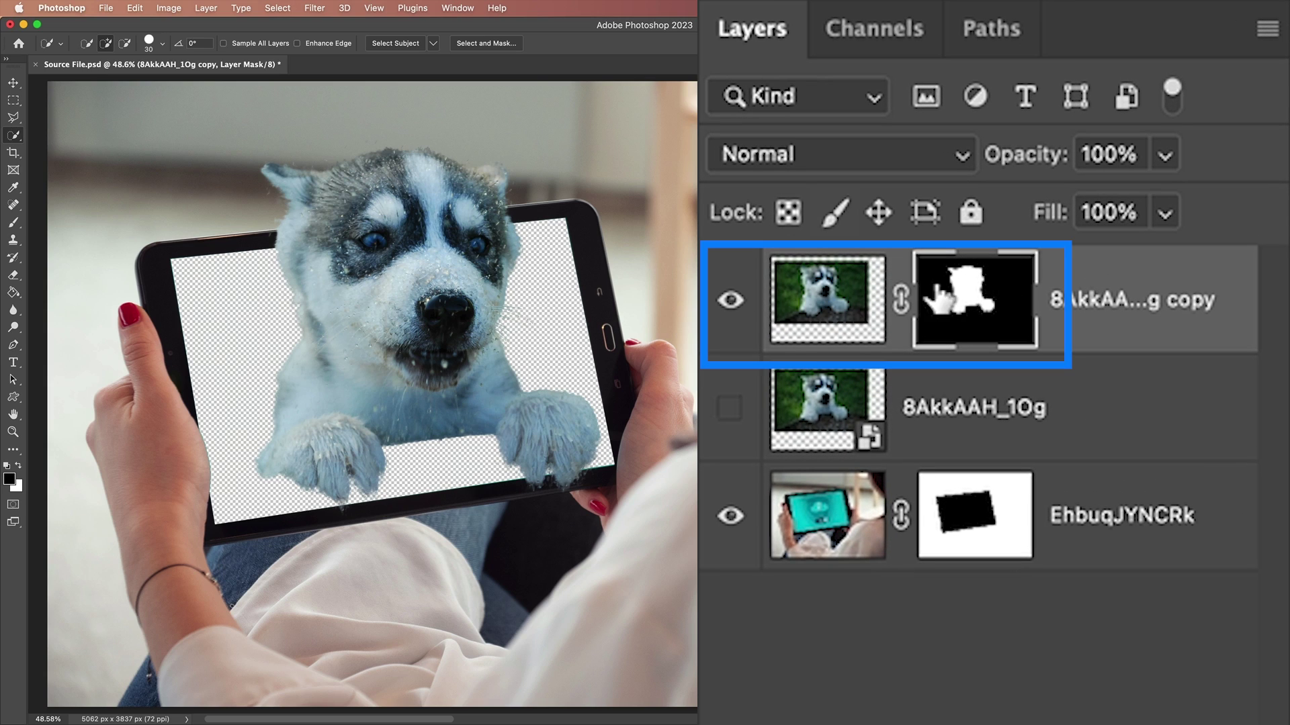
Make both 8AkkAAH_1Og and its masked copy visible, then select the original 8AkkAAH_1Og layer.
{"action": "left_click", "coordinate": [731, 301]}
{"action": "left_click", "coordinate": [730, 301]}
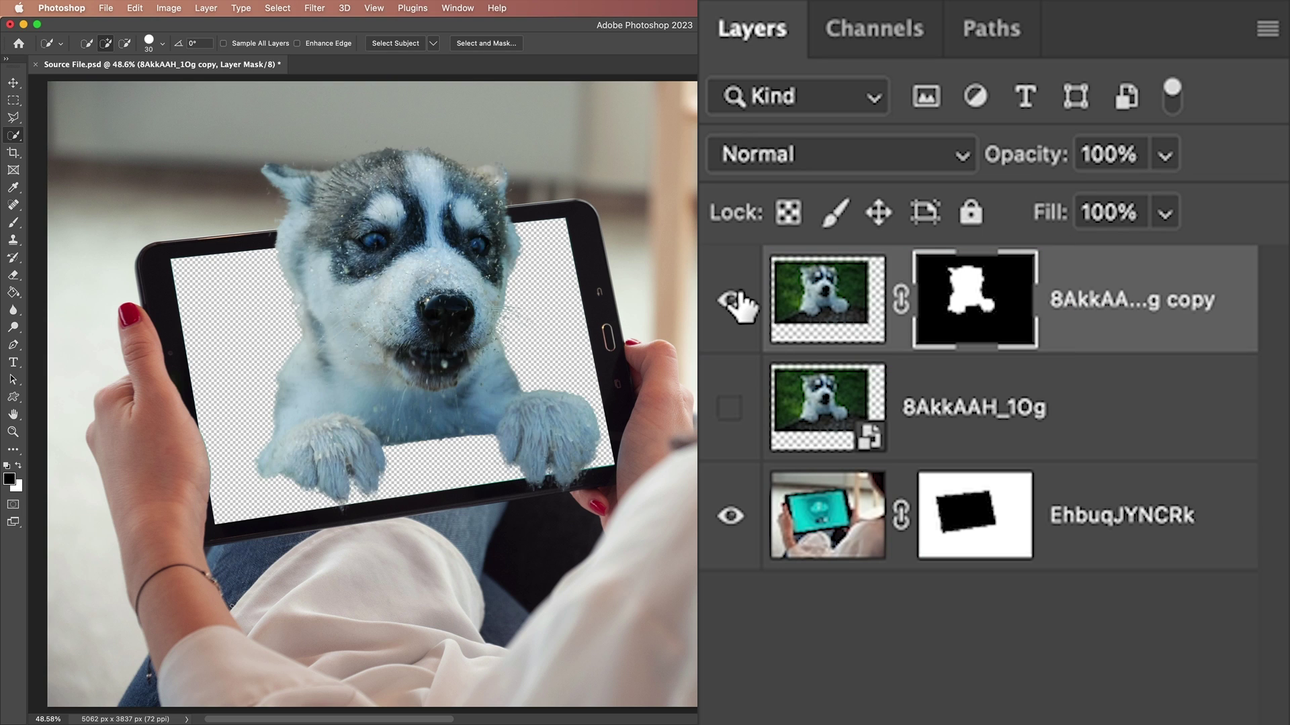
{"action": "left_click", "coordinate": [731, 301]}
{"action": "left_click", "coordinate": [730, 408]}
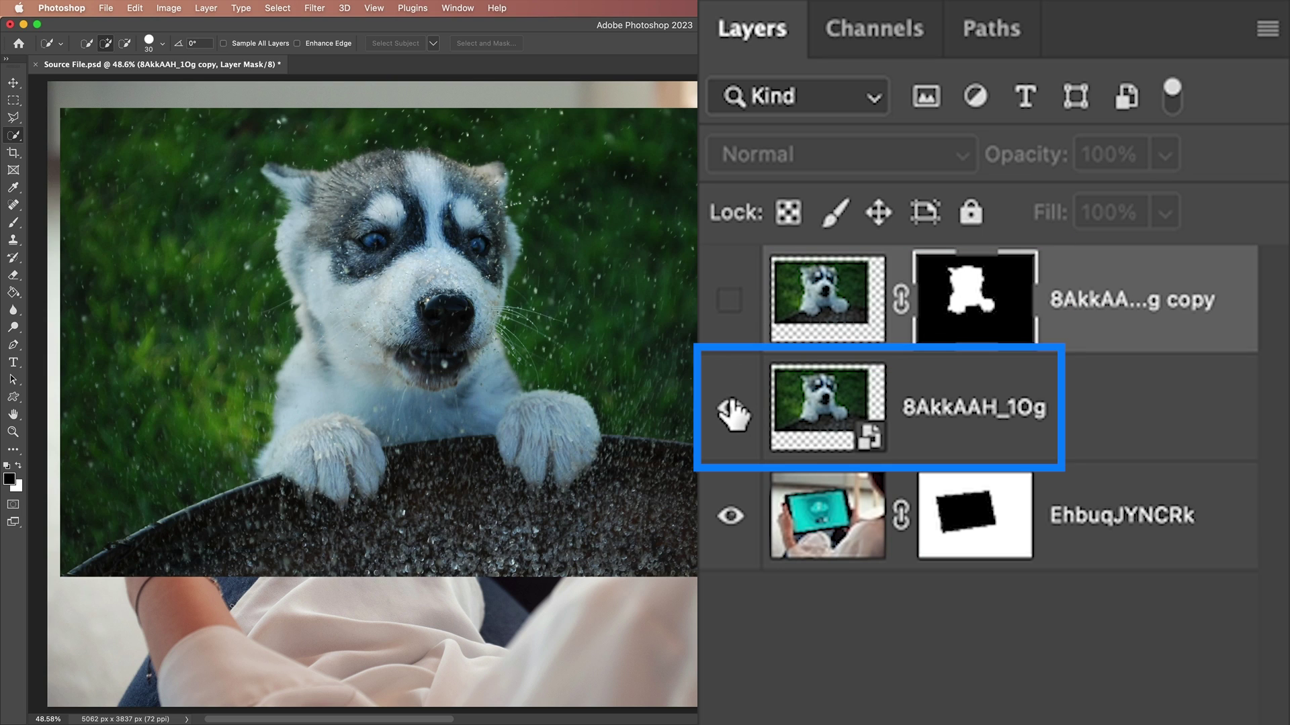
{"action": "left_click", "coordinate": [731, 302]}
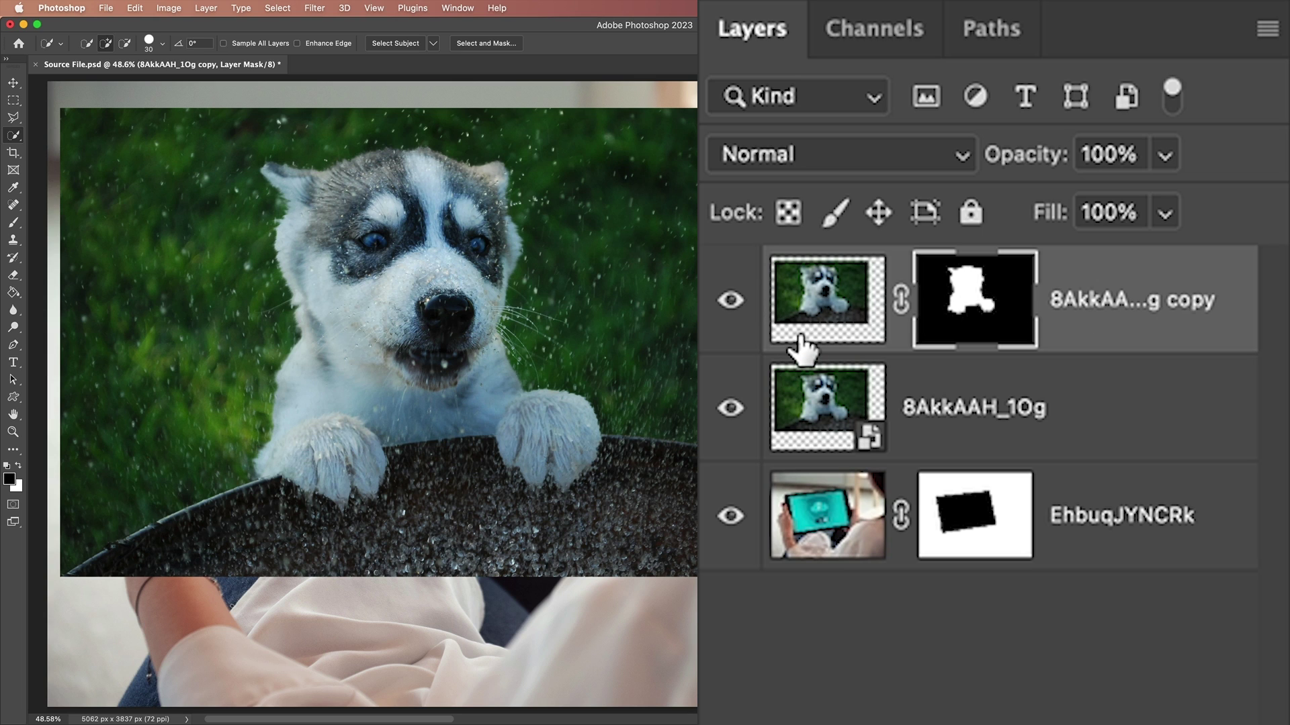
{"action": "left_click", "coordinate": [970, 402]}
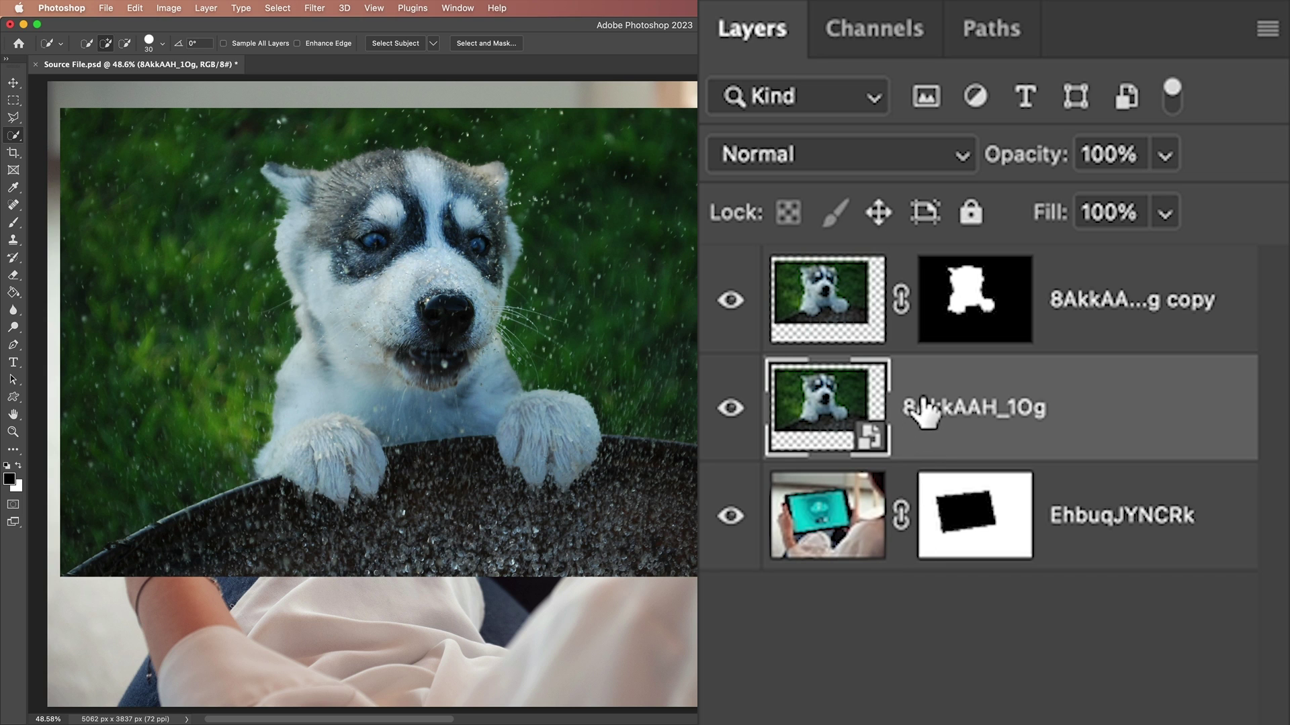
Move 8AkkAAH_1Og below EhbuqJYNCRk and select it together with the masked husky copy.
{"action": "left_click_drag", "start_coordinate": [949, 403], "coordinate": [947, 564]}
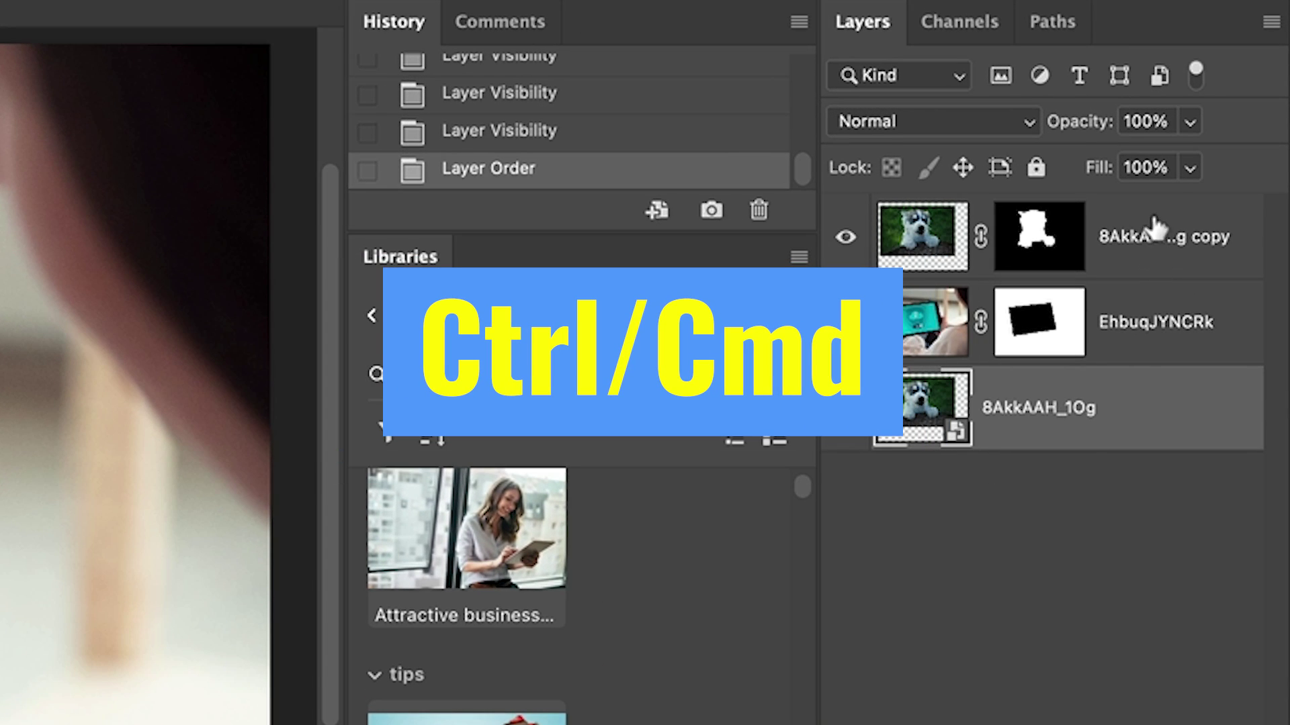
{"action": "left_click", "coordinate": [1169, 237], "text": "ctrl"}
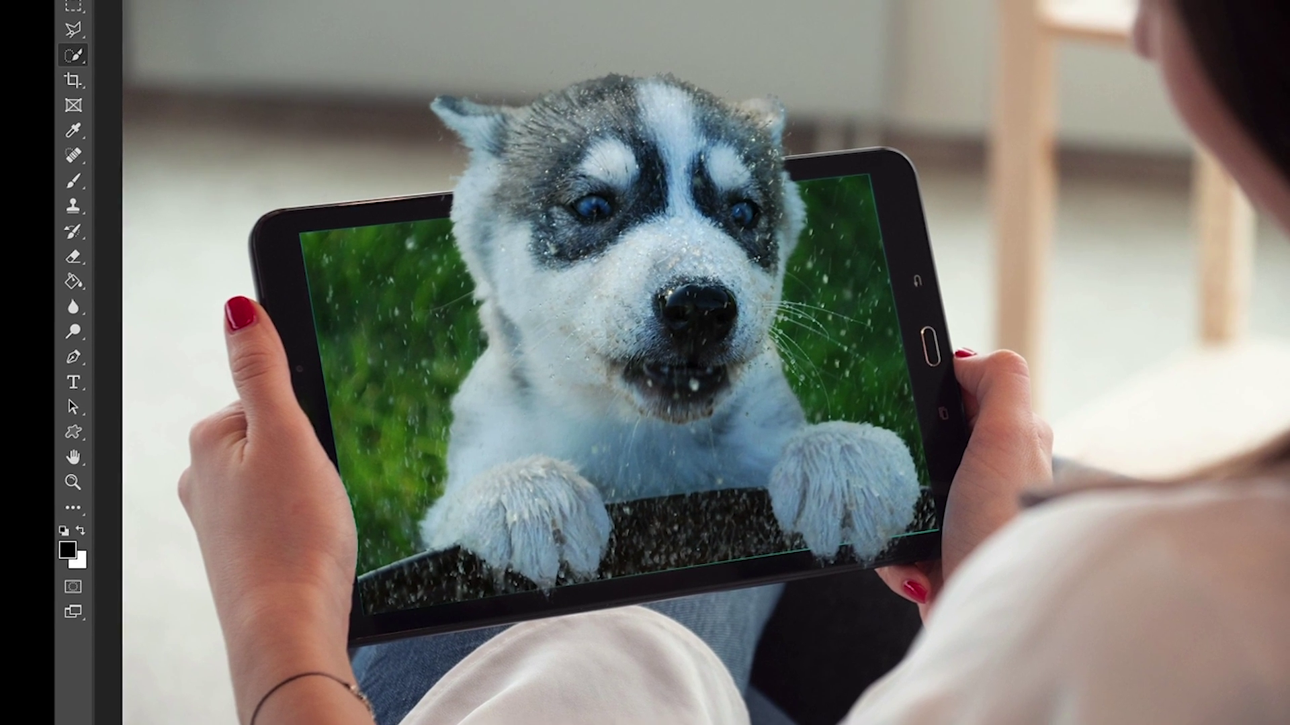
Nudge both husky layers left and down with the Move tool so the paws rest on the tablet edge.
{"action": "left_click", "coordinate": [17, 16]}
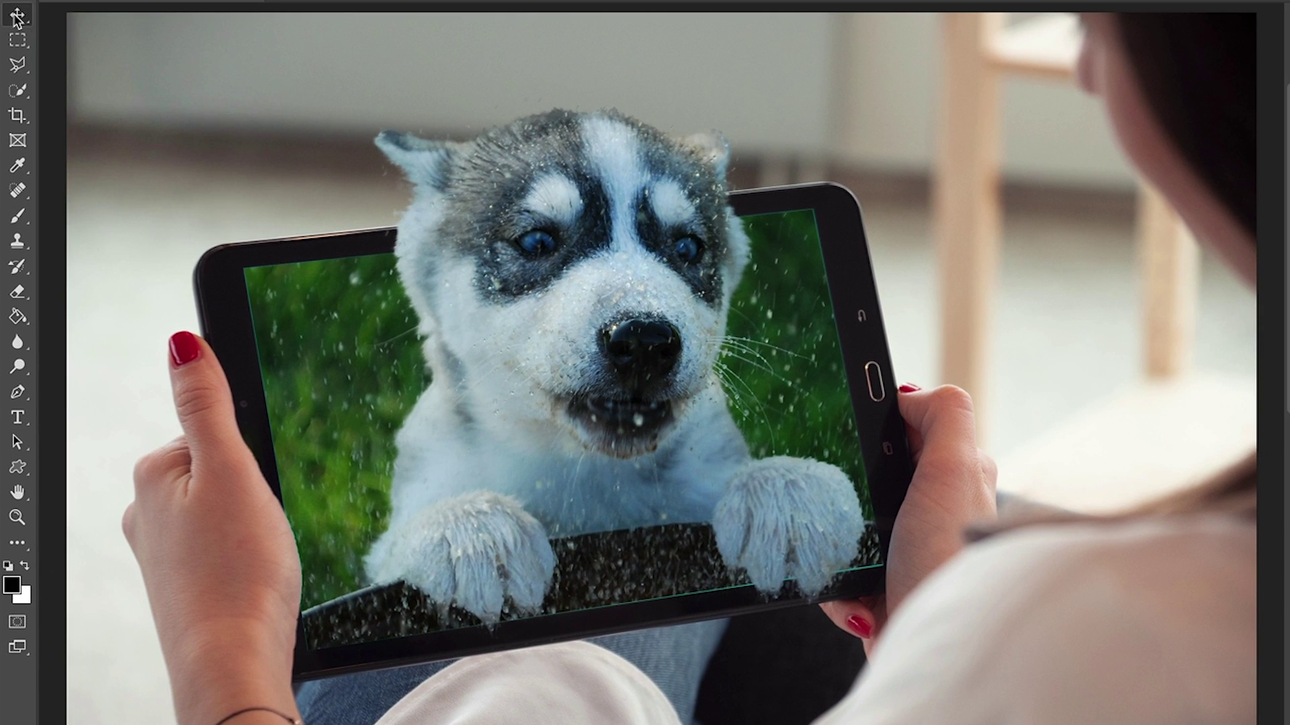
{"action": "mouse_move", "coordinate": [460, 268]}
{"action": "left_mouse_down"}
{"action": "mouse_move", "coordinate": [449, 254]}
{"action": "mouse_move", "coordinate": [388, 264]}
{"action": "mouse_move", "coordinate": [421, 290]}
{"action": "mouse_move", "coordinate": [512, 473]}
{"action": "mouse_move", "coordinate": [768, 605]}
{"action": "mouse_move", "coordinate": [942, 518]}
{"action": "mouse_move", "coordinate": [914, 349]}
{"action": "mouse_move", "coordinate": [714, 254]}
{"action": "mouse_move", "coordinate": [547, 245]}
{"action": "mouse_move", "coordinate": [461, 317]}
{"action": "mouse_move", "coordinate": [638, 426]}
{"action": "mouse_move", "coordinate": [650, 290]}
{"action": "mouse_move", "coordinate": [516, 269]}
{"action": "mouse_move", "coordinate": [463, 319]}
{"action": "mouse_move", "coordinate": [517, 474]}
{"action": "mouse_move", "coordinate": [496, 280]}
{"action": "mouse_move", "coordinate": [463, 272]}
{"action": "left_mouse_up"}
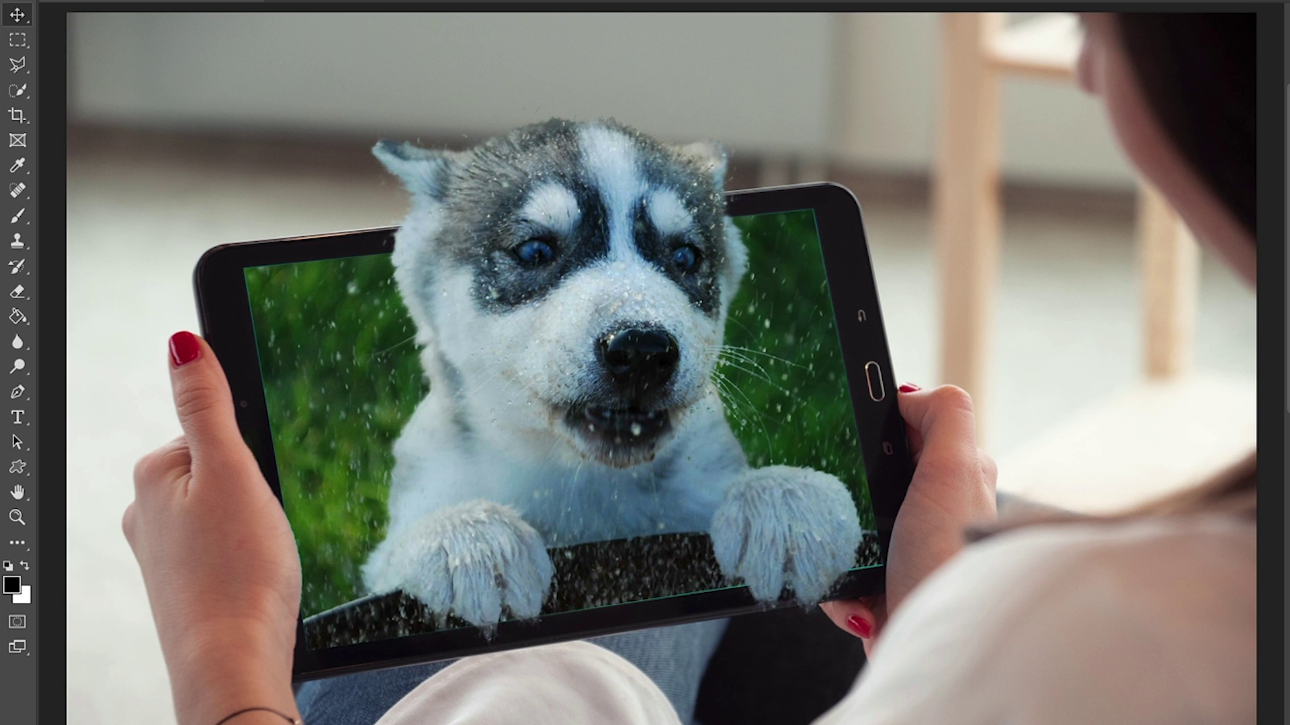
{"action": "key", "text": "ctrl+t"}
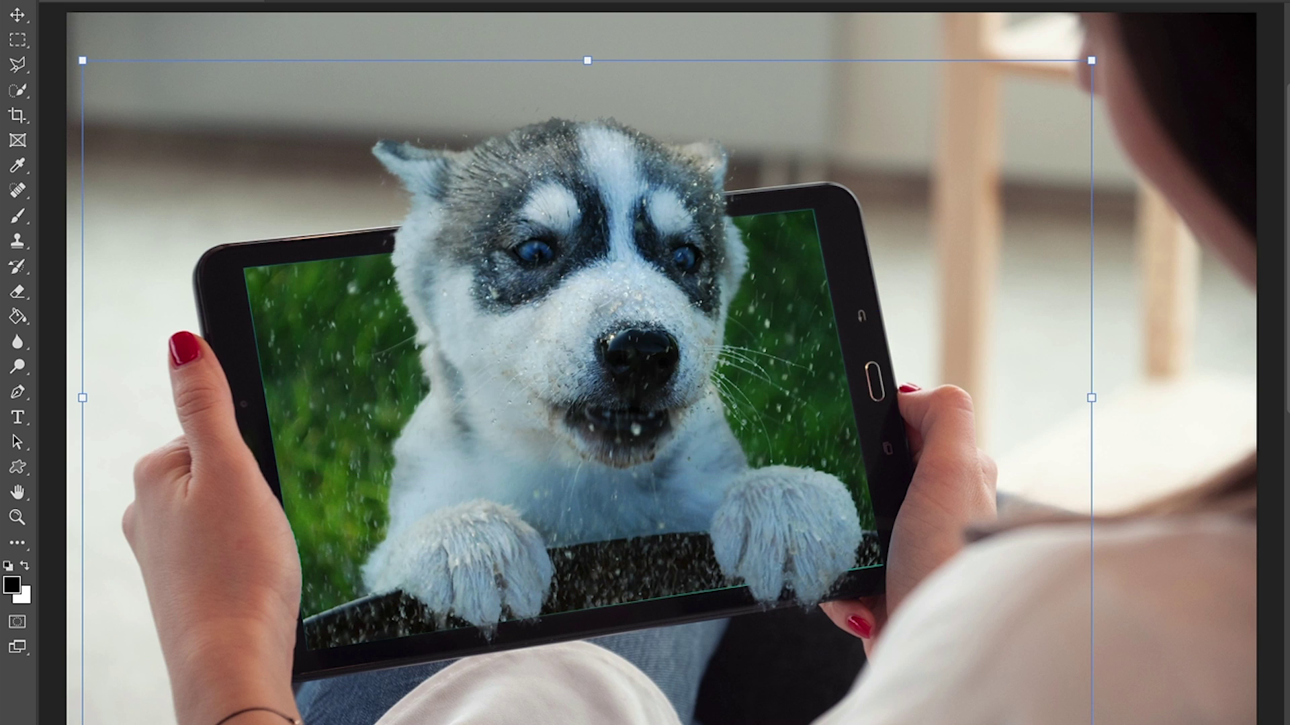
Rotate the husky layers about -2.9° to match the tablet's tilt and commit the transform.
{"action": "left_click_drag", "start_coordinate": [1110, 56], "coordinate": [1044, 48]}
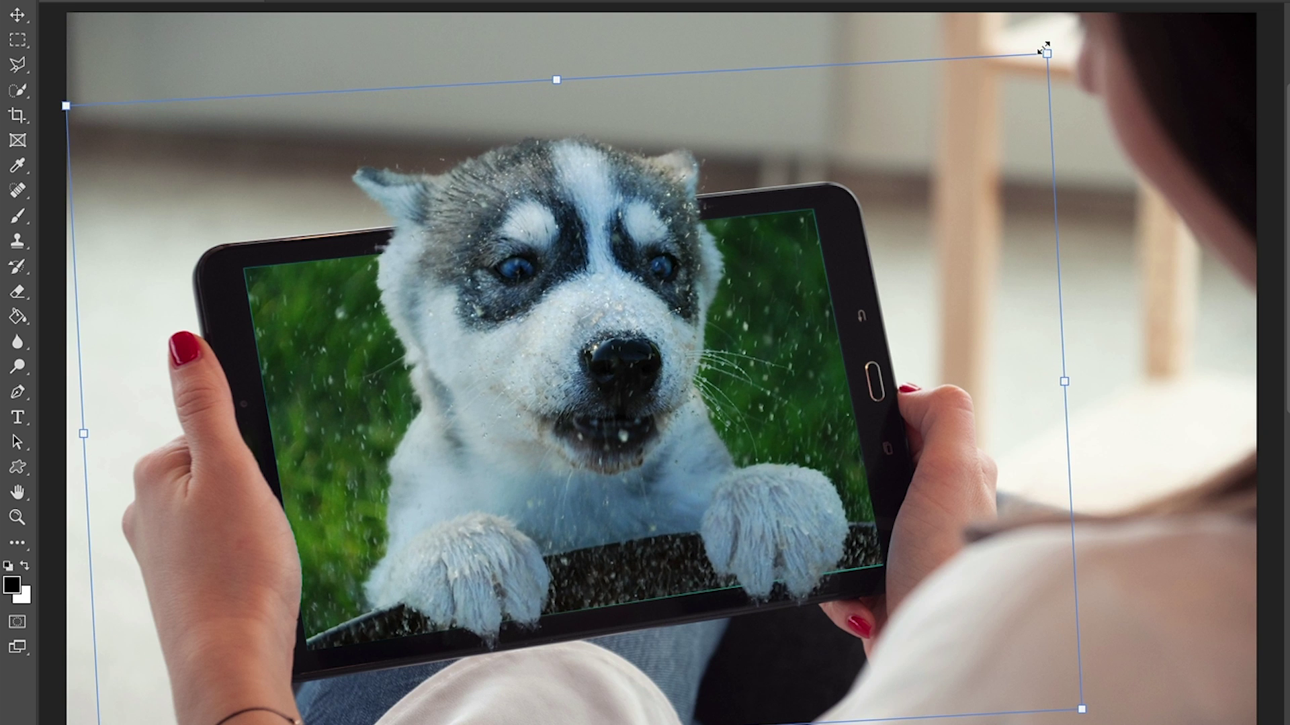
{"action": "key", "text": "Return"}
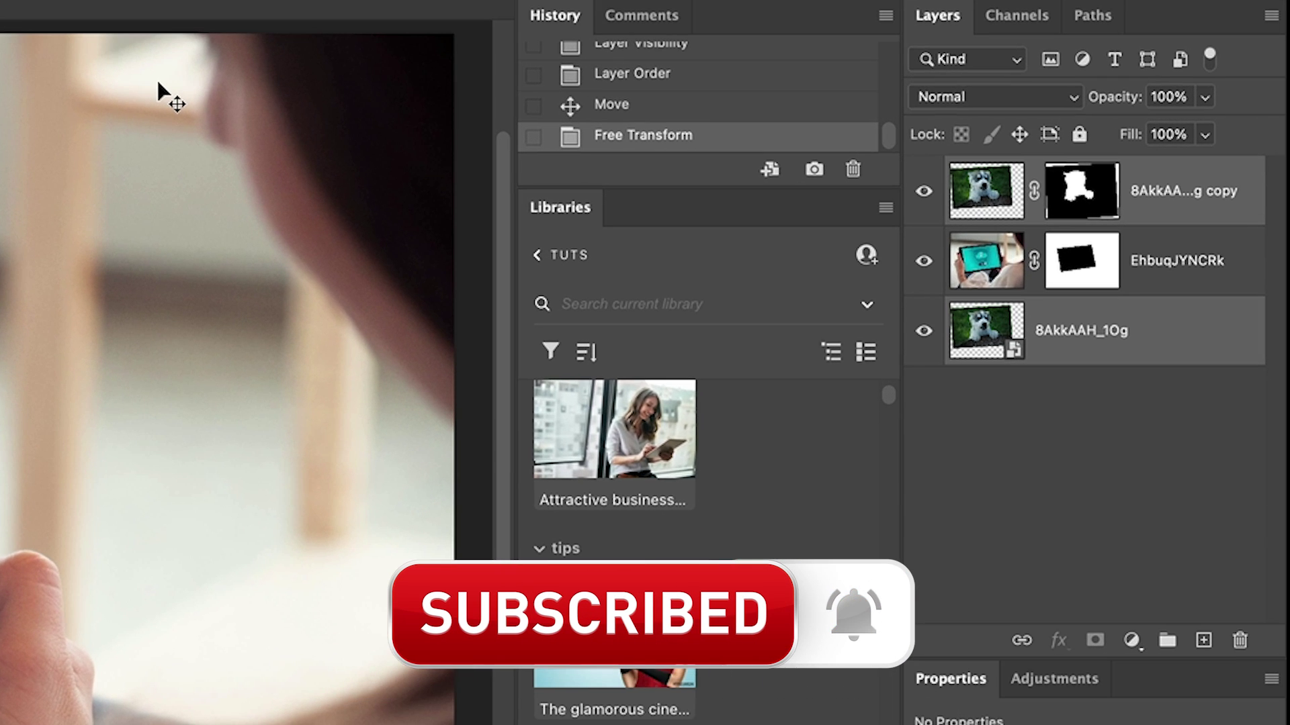
Give the puppy copy layer a drop shadow with 73 px size, 59% opacity and 98 px distance.
{"action": "left_click", "coordinate": [984, 191]}
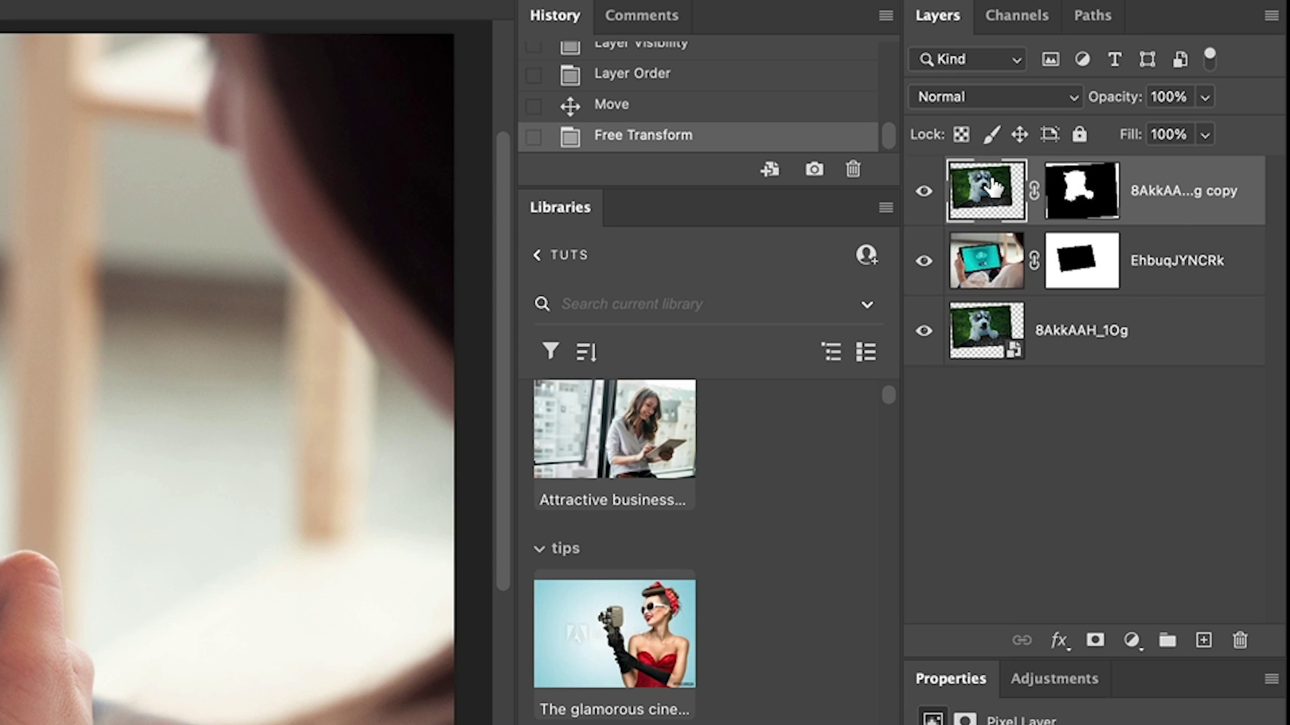
{"action": "left_click", "coordinate": [1058, 642]}
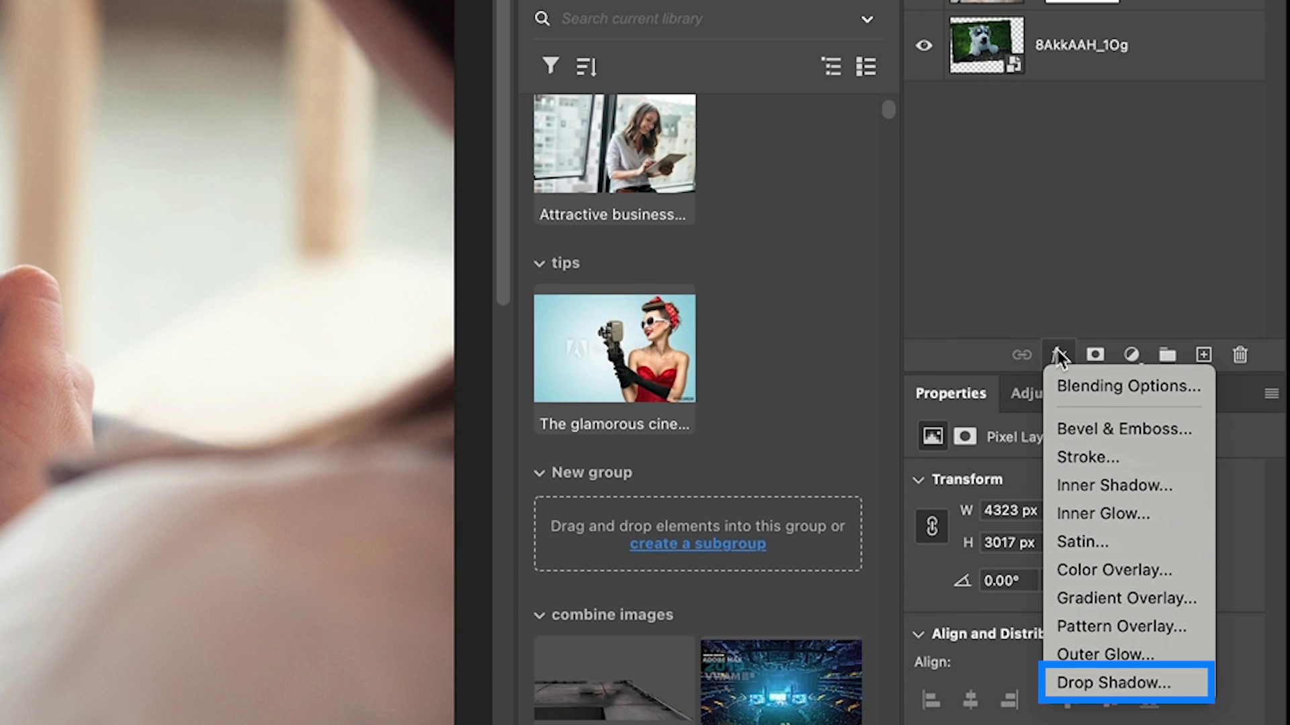
{"action": "left_click", "coordinate": [1091, 684]}
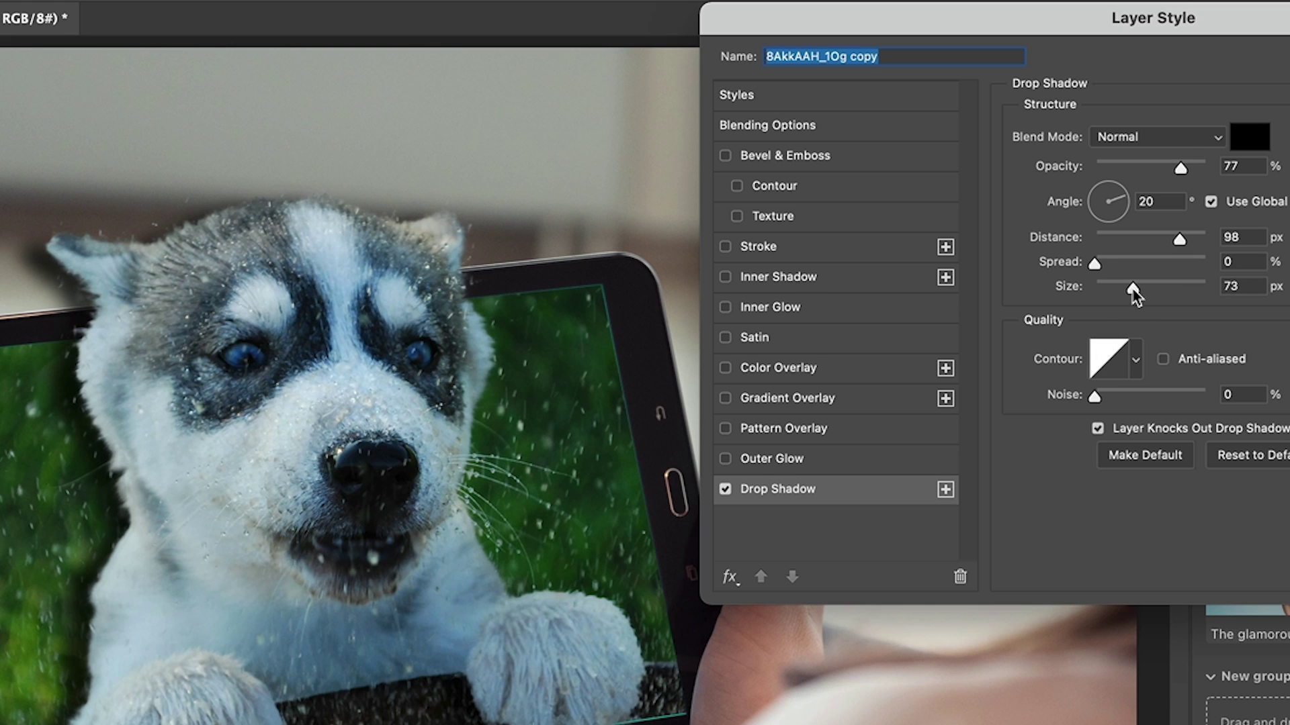
{"action": "mouse_move", "coordinate": [1134, 294]}
{"action": "left_mouse_down"}
{"action": "mouse_move", "coordinate": [1176, 293]}
{"action": "mouse_move", "coordinate": [1093, 293]}
{"action": "mouse_move", "coordinate": [1131, 289]}
{"action": "left_mouse_up"}
{"action": "left_click_drag", "start_coordinate": [1177, 168], "coordinate": [1161, 168]}
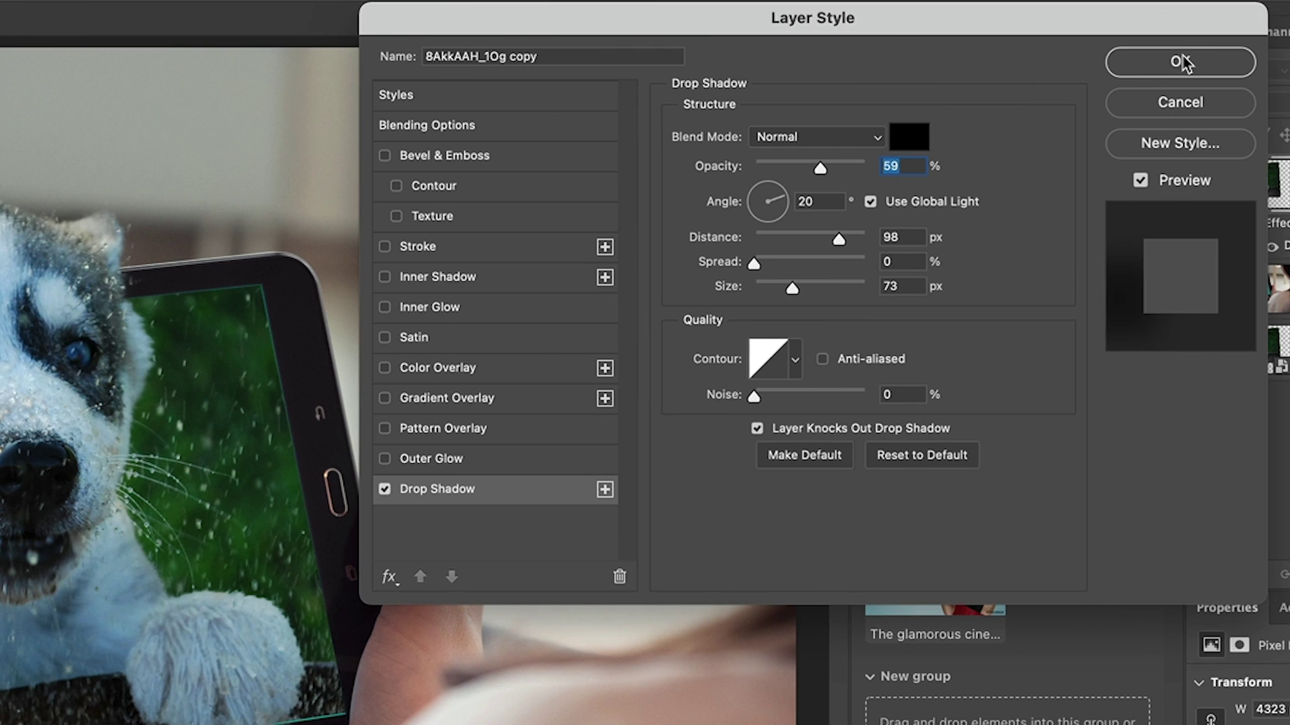
{"action": "left_click", "coordinate": [1180, 59]}
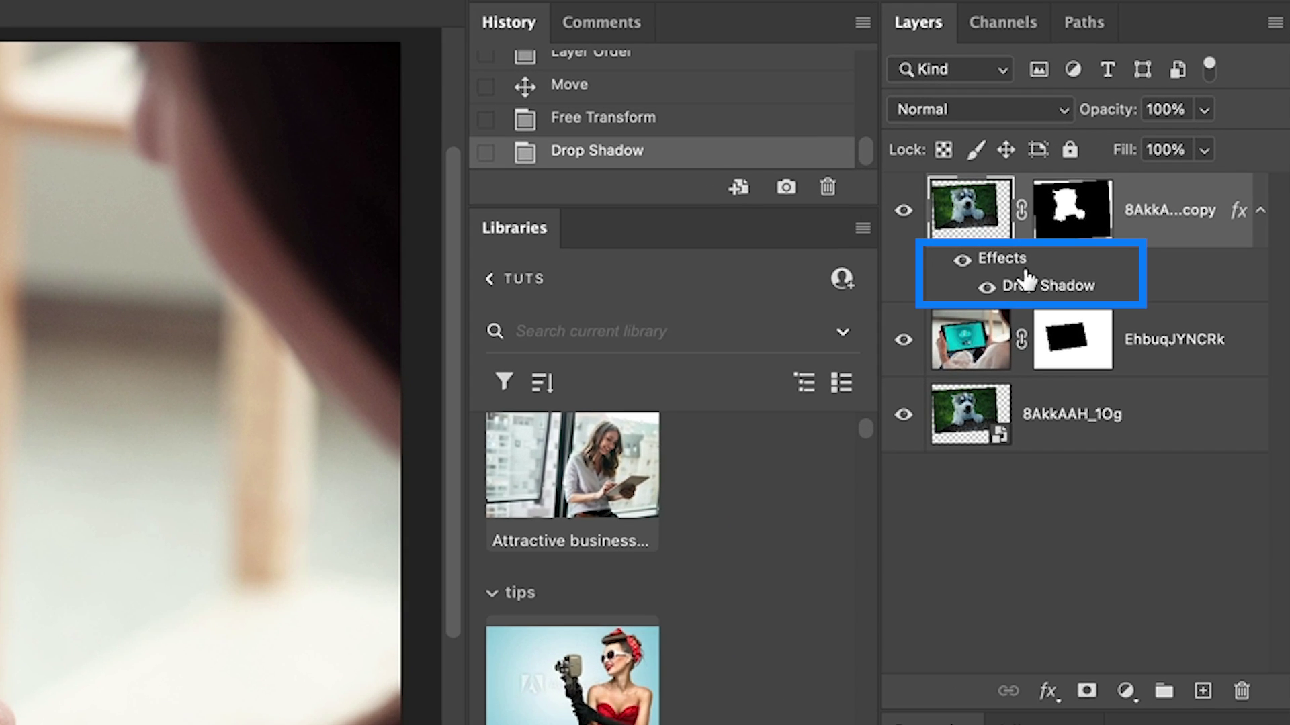
Use Create Layer on the puppy copy's effects to split the drop shadow onto its own layer.
{"action": "right_click", "coordinate": [1020, 266]}
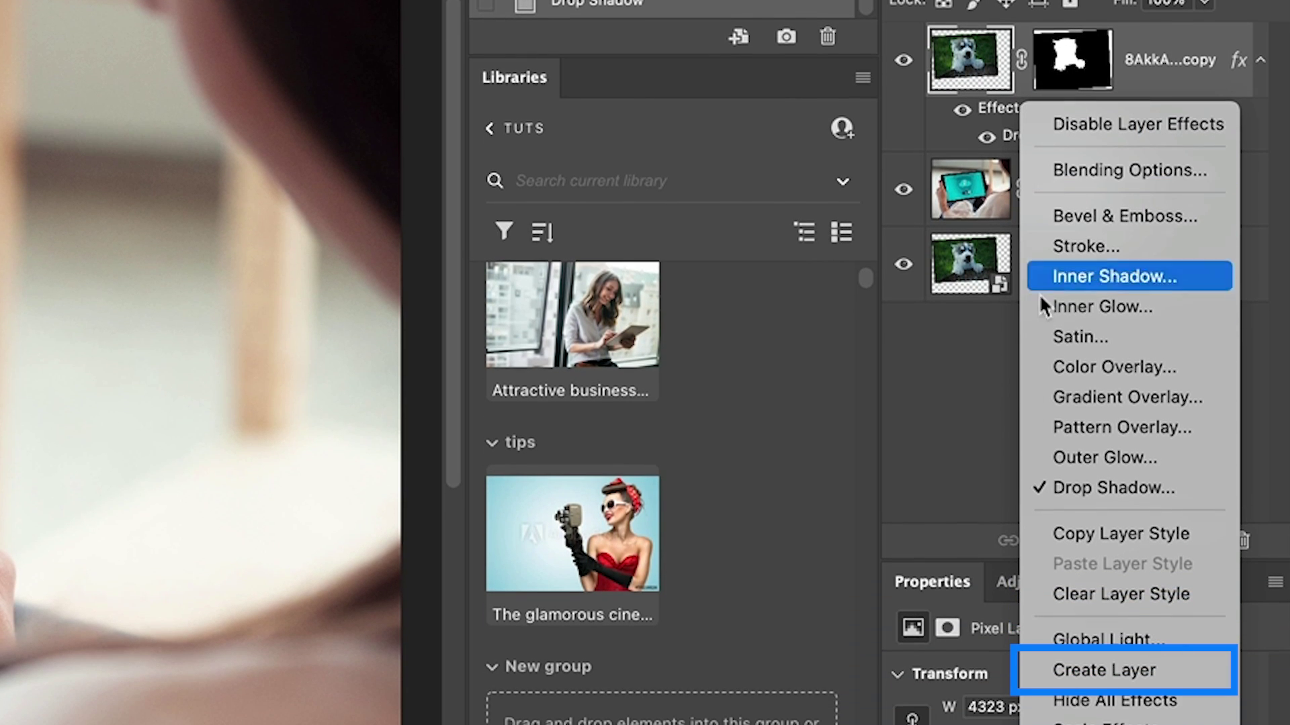
{"action": "left_click", "coordinate": [1105, 666]}
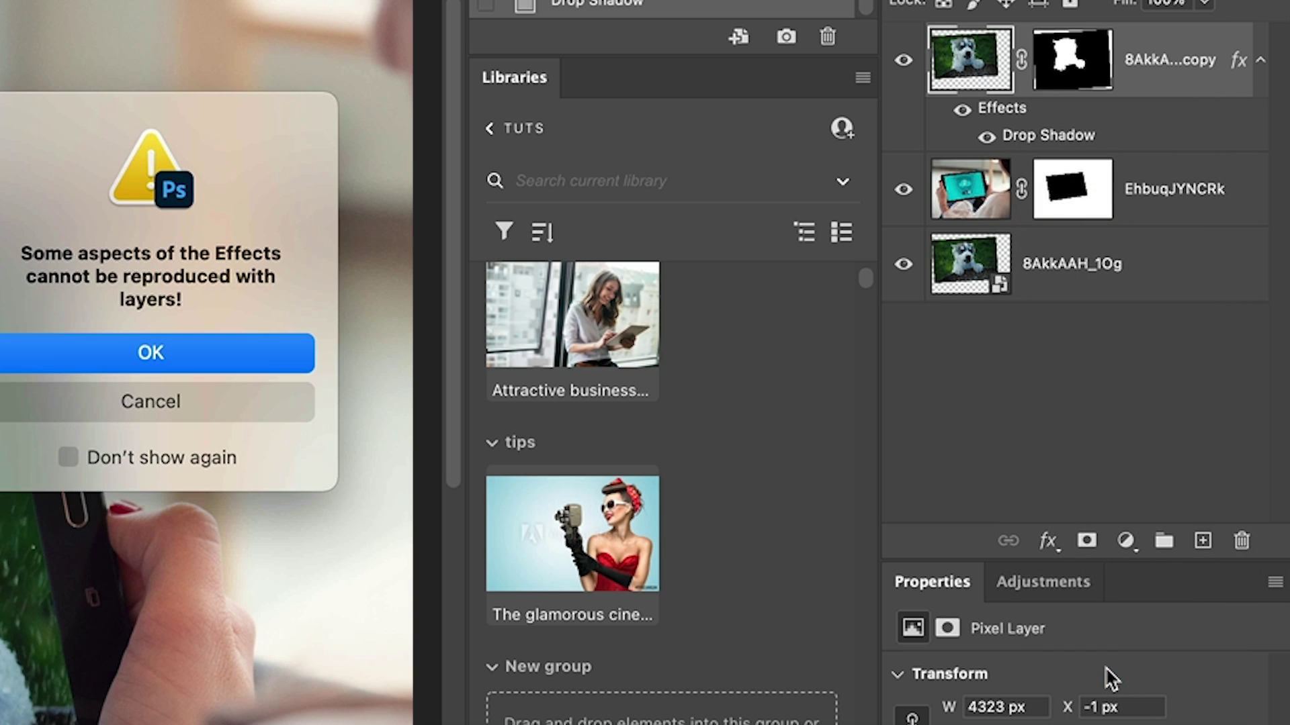
{"action": "left_click", "coordinate": [144, 356]}
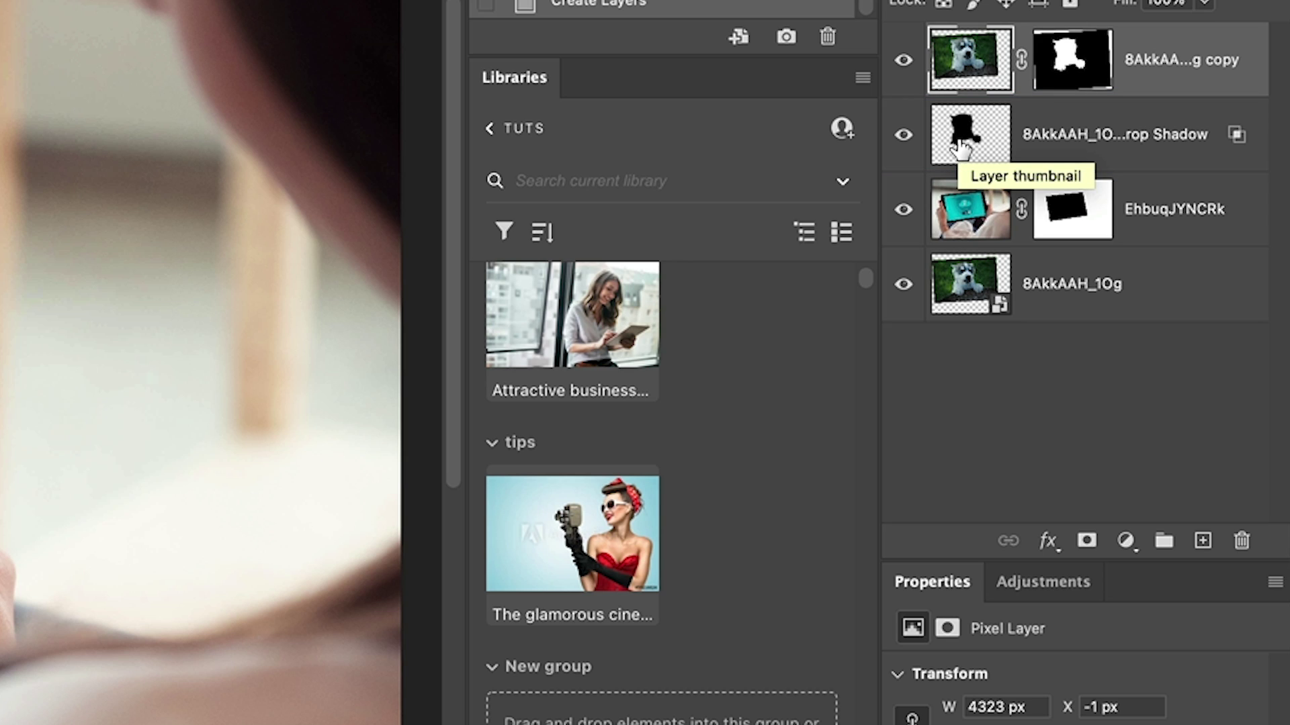
Add a layer mask to the drop shadow layer and load the EhbuqJYNCRk mask as a selection.
{"action": "left_click", "coordinate": [1086, 454]}
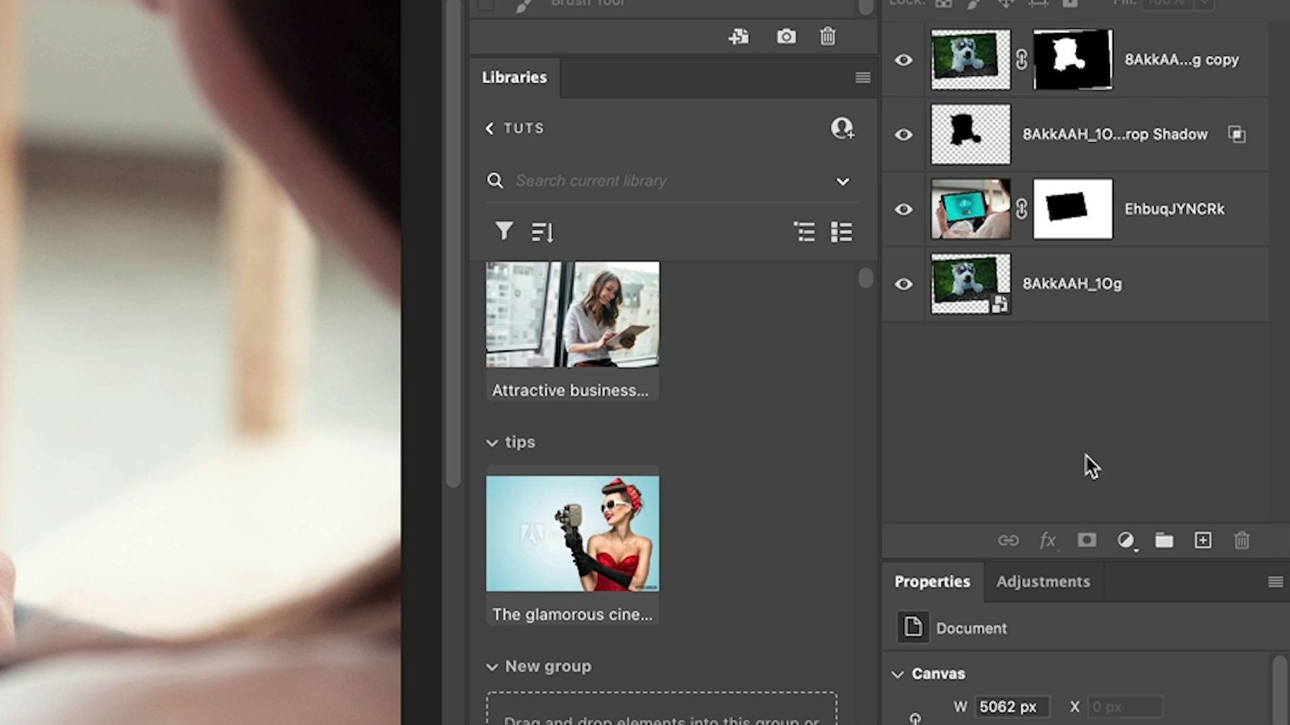
{"action": "left_click", "coordinate": [998, 136]}
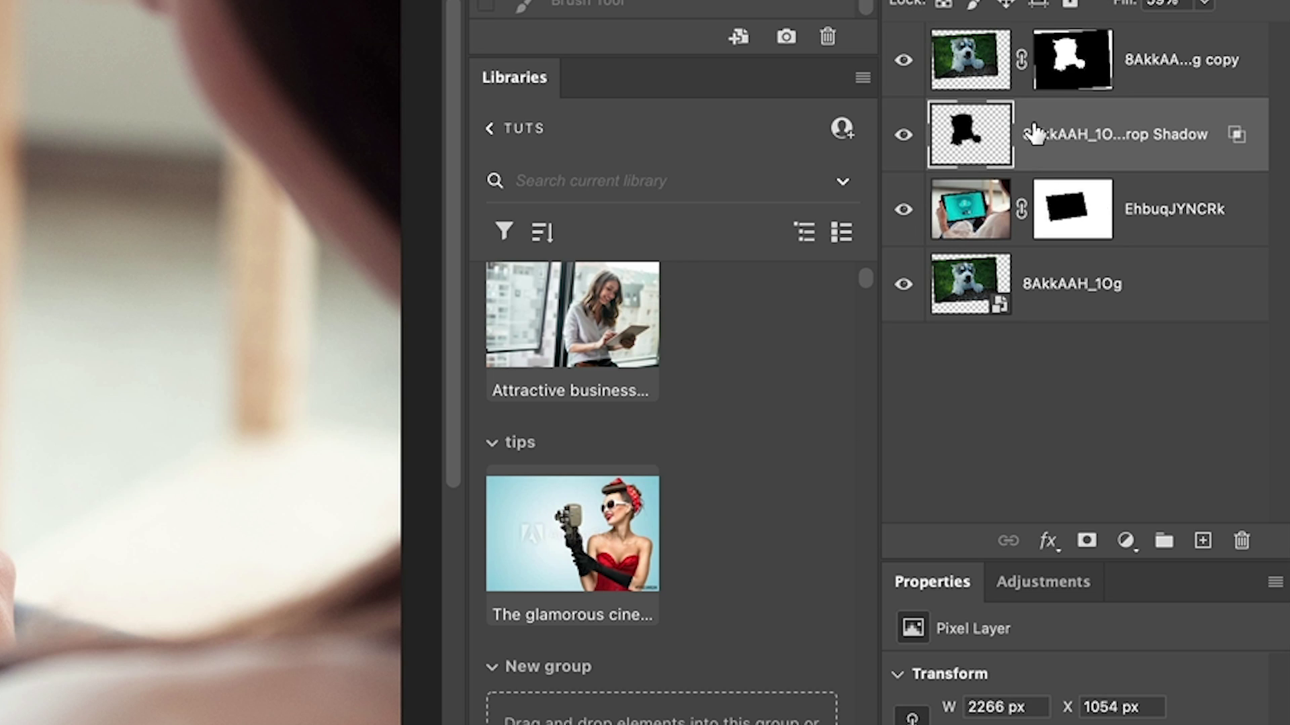
{"action": "left_click", "coordinate": [1084, 544]}
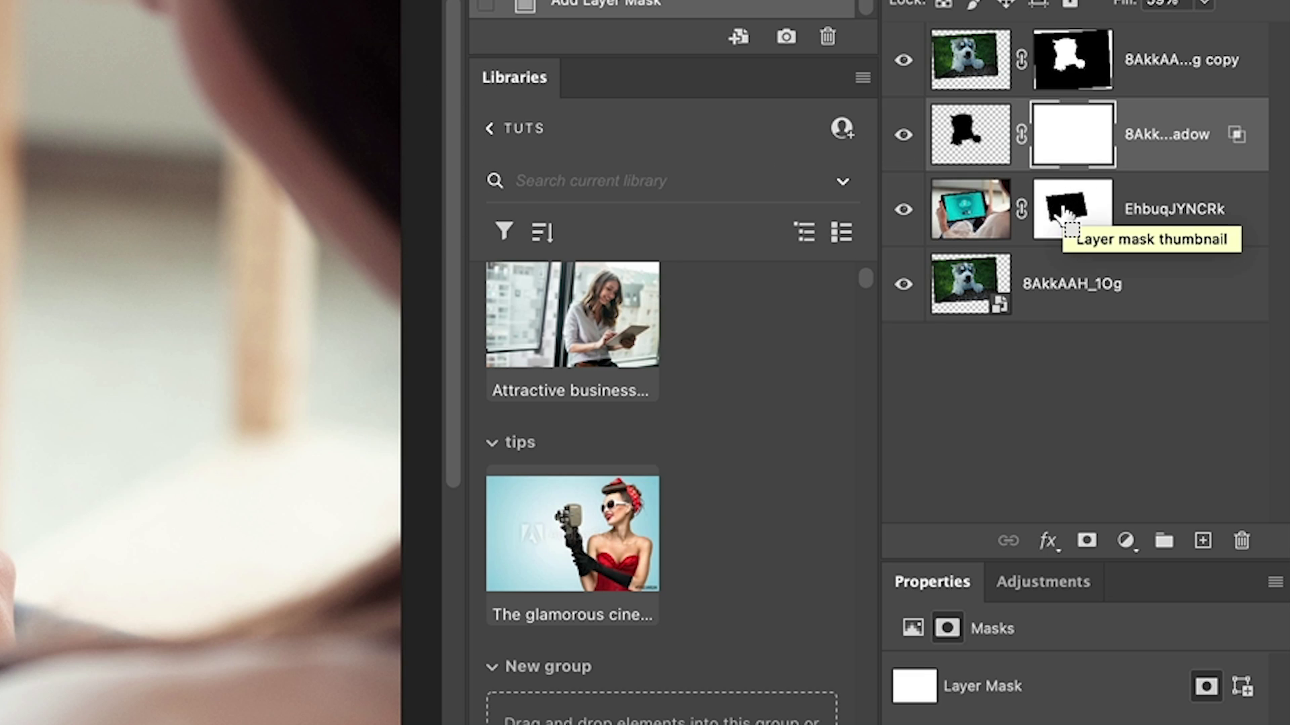
{"action": "mouse_move", "coordinate": [1099, 204]}
{"action": "left_mouse_down"}
{"action": "mouse_move", "coordinate": [1061, 214]}
{"action": "mouse_move", "coordinate": [1088, 201]}
{"action": "left_mouse_up"}
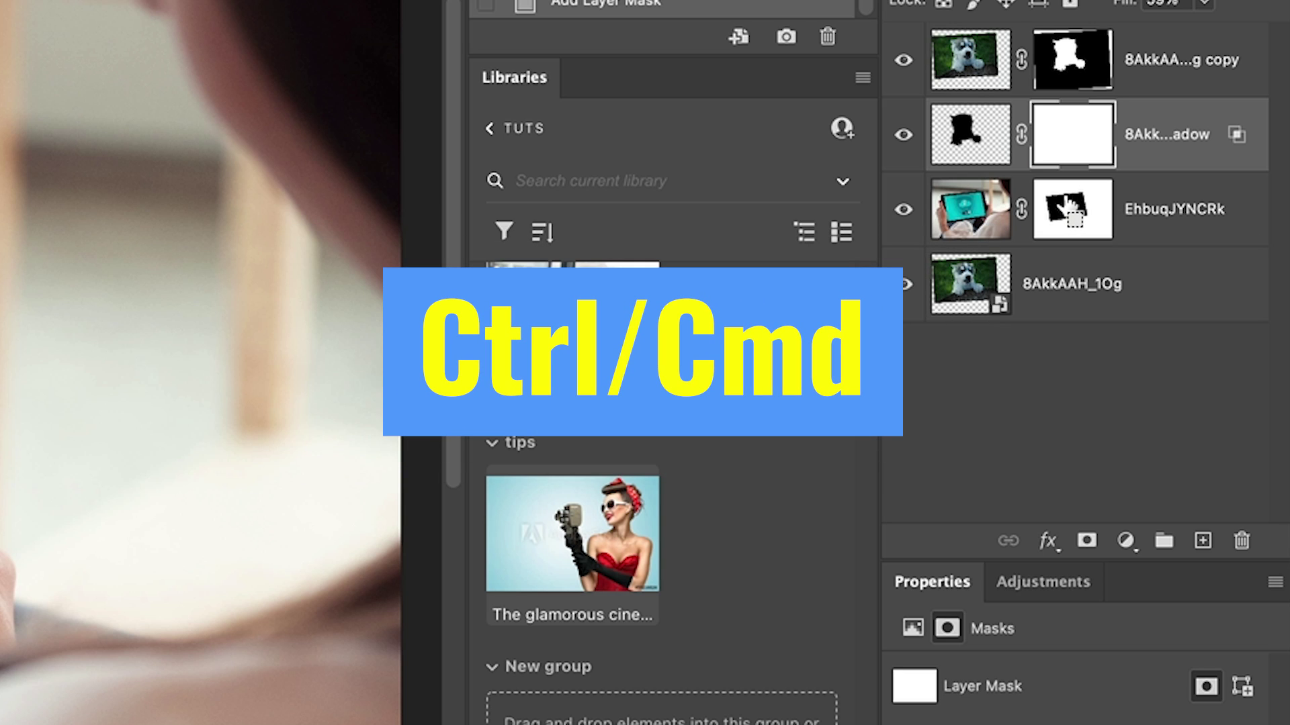
{"action": "left_click", "coordinate": [1068, 205], "text": "ctrl"}
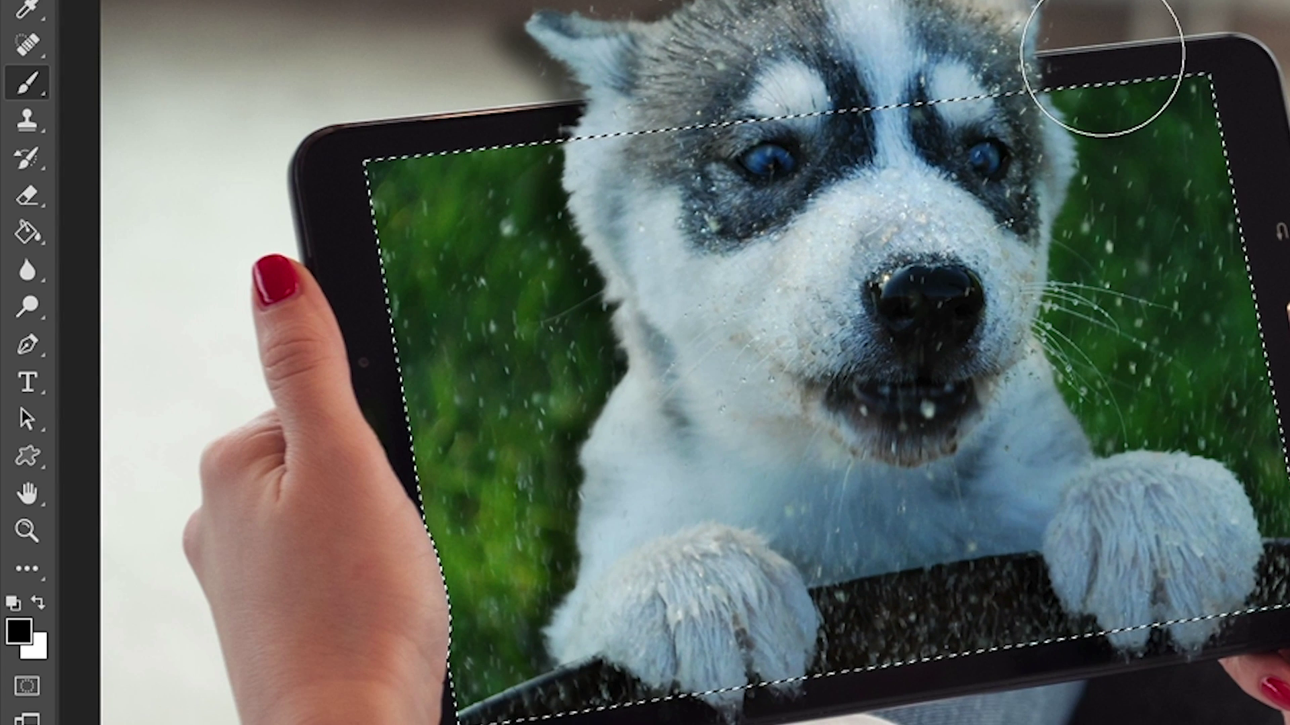
Switch to the Brush Tool with default colours swapped so black is the foreground.
{"action": "right_click", "coordinate": [30, 83]}
{"action": "left_click", "coordinate": [115, 81]}
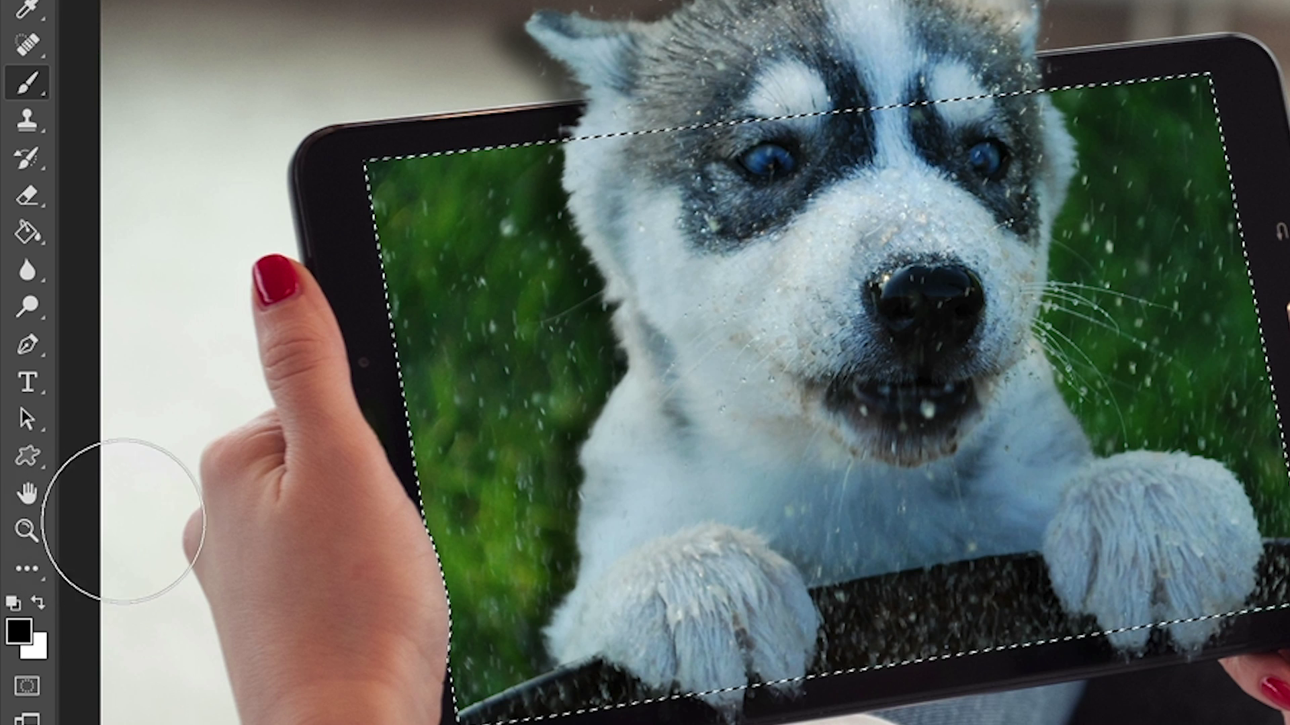
{"action": "key", "text": "d"}
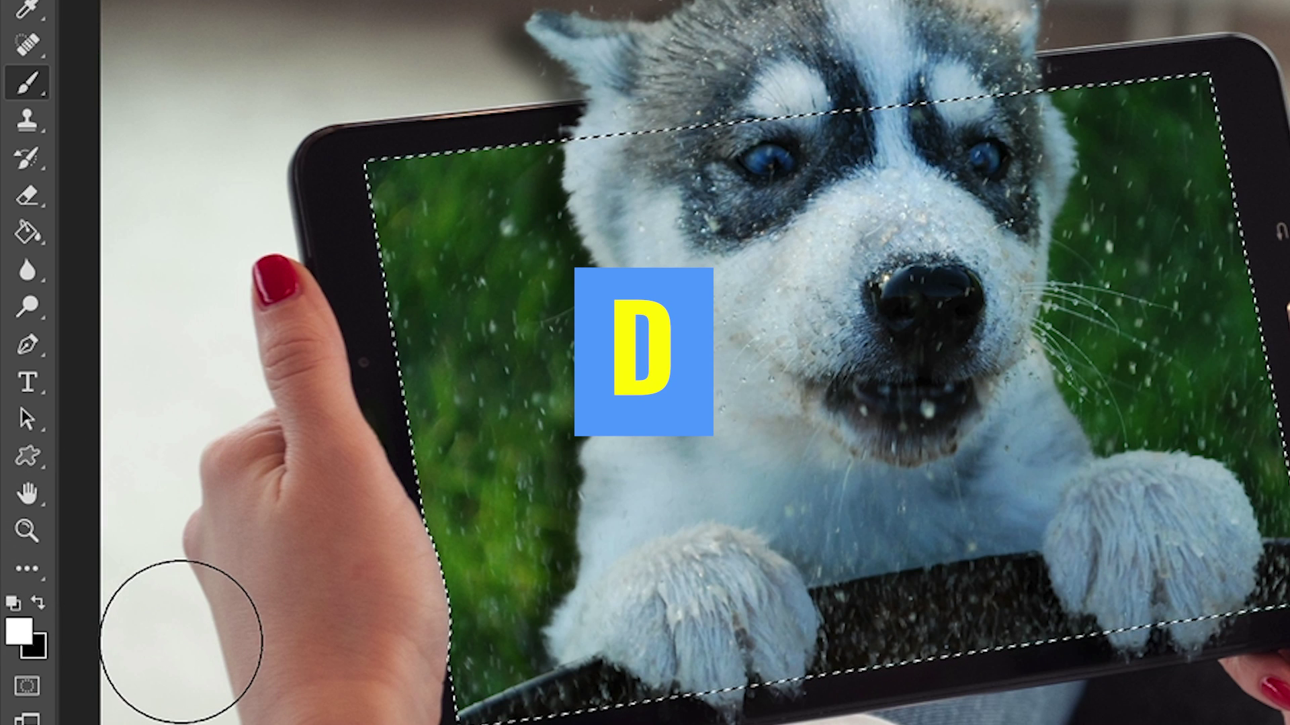
{"action": "key", "text": "x"}
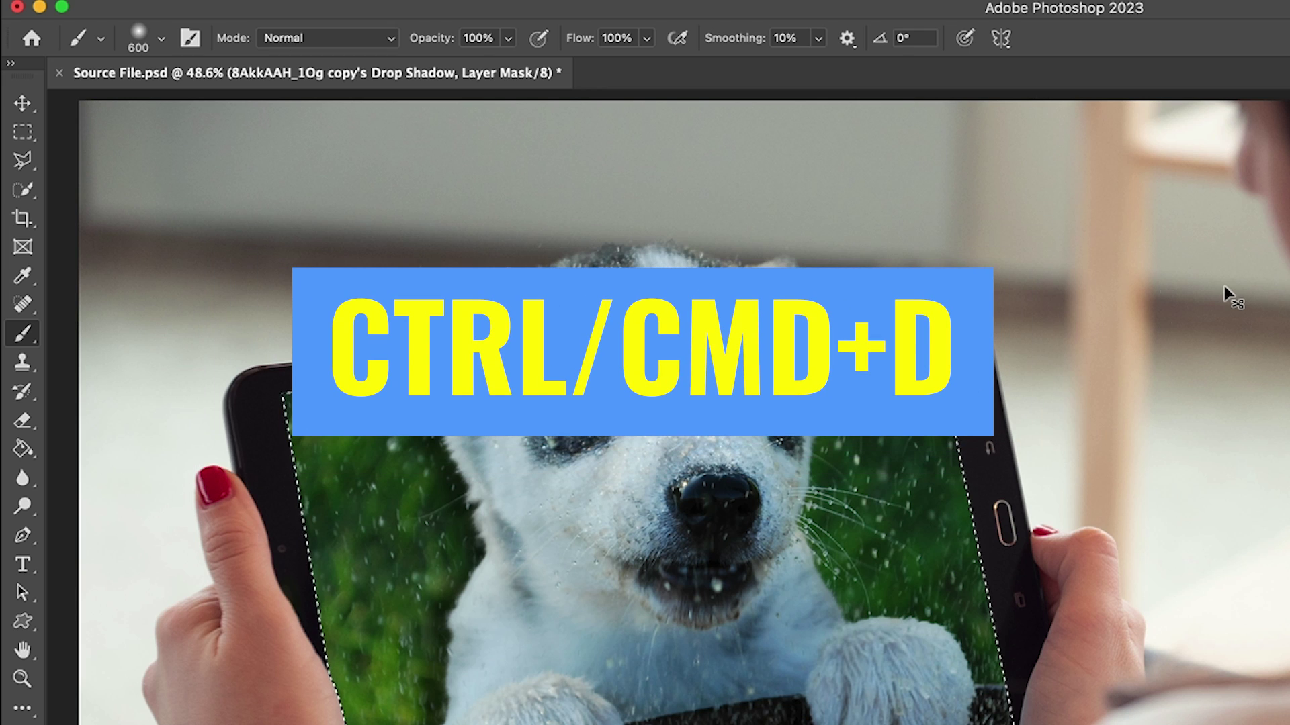
Deselect, enlarge the brush to 1900 px, and paint out the shadow below the left paw.
{"action": "key", "text": "super+d"}
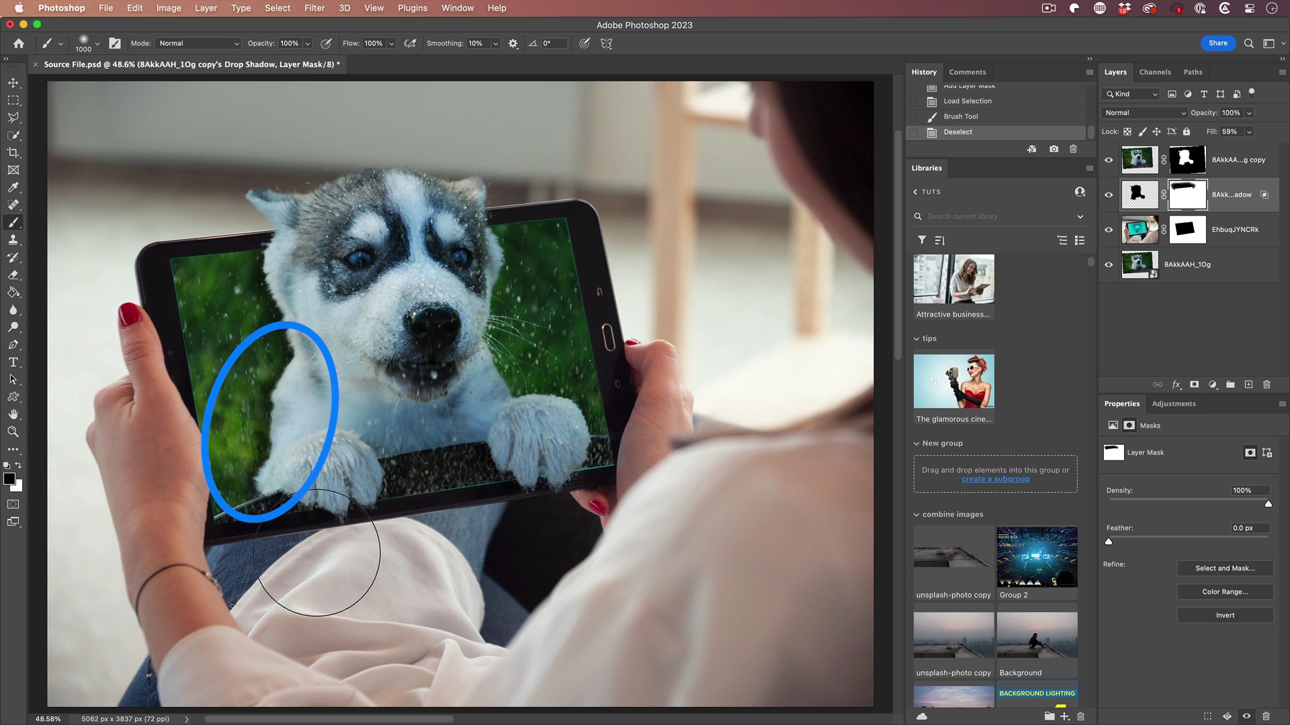
{"action": "key", "text": "bracketright"}
{"action": "key", "text": "bracketright"}
{"action": "key", "text": "bracketright"}
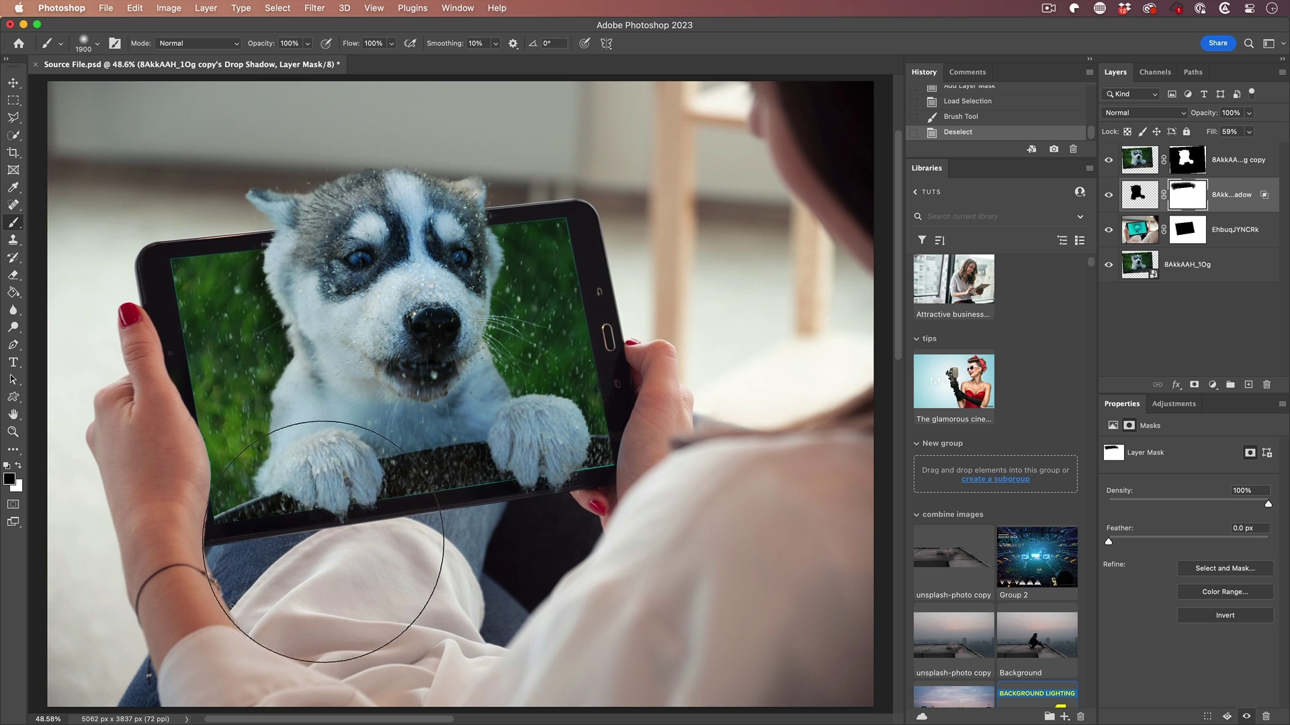
{"action": "left_click", "coordinate": [348, 544]}
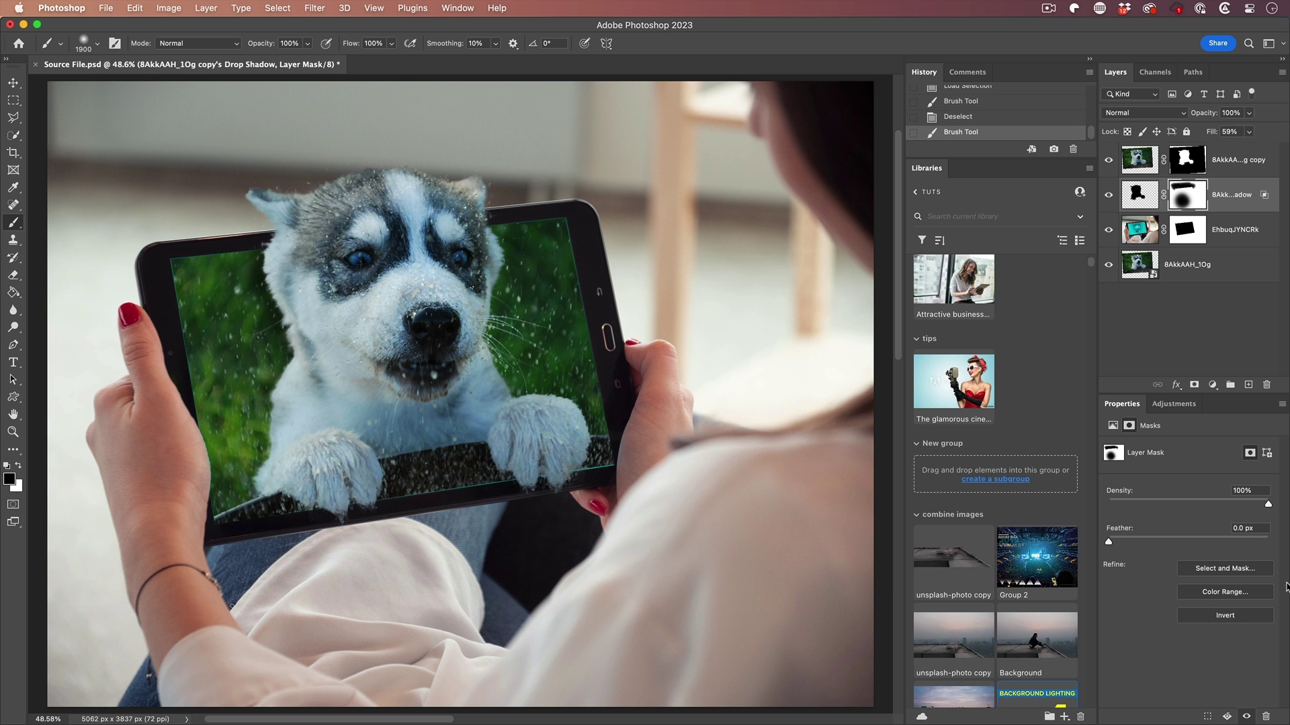